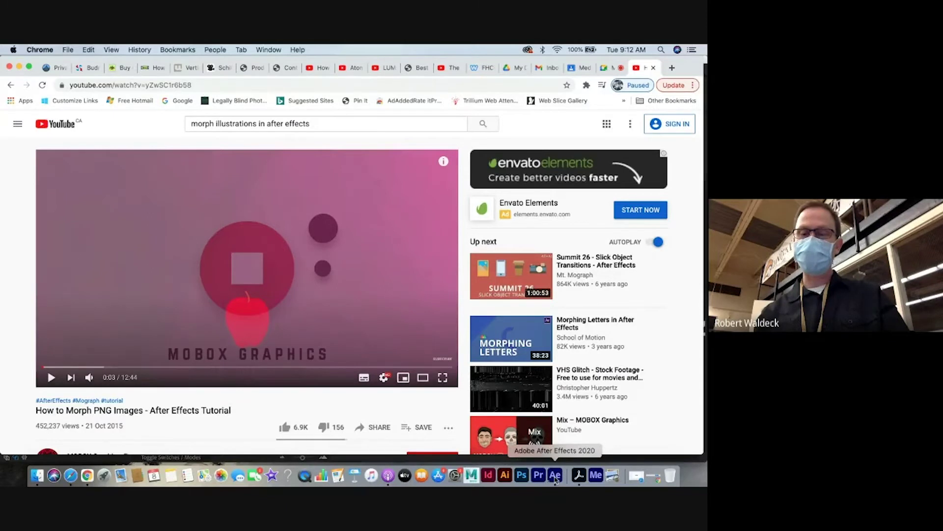
Switch to After Effects and bring up the project's list of footage and compositions.
{"action": "left_click", "coordinate": [555, 477]}
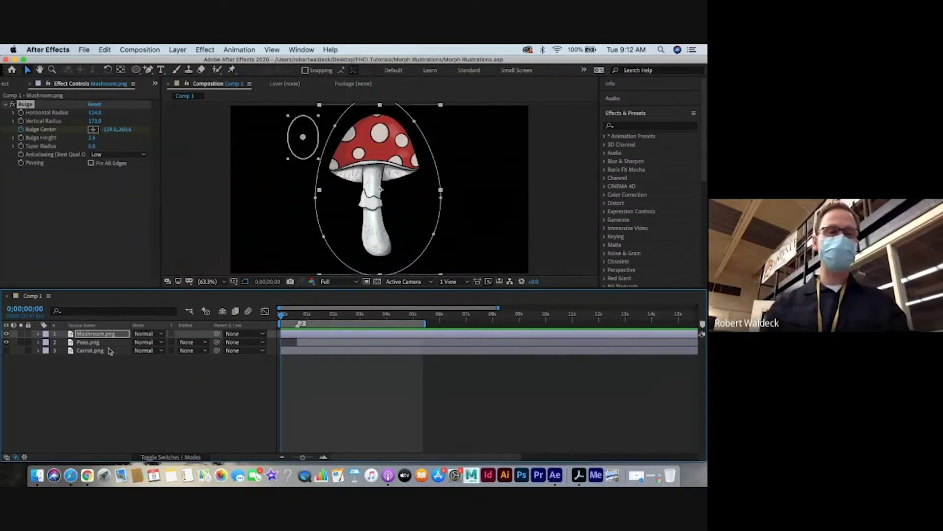
{"action": "left_click", "coordinate": [5, 87]}
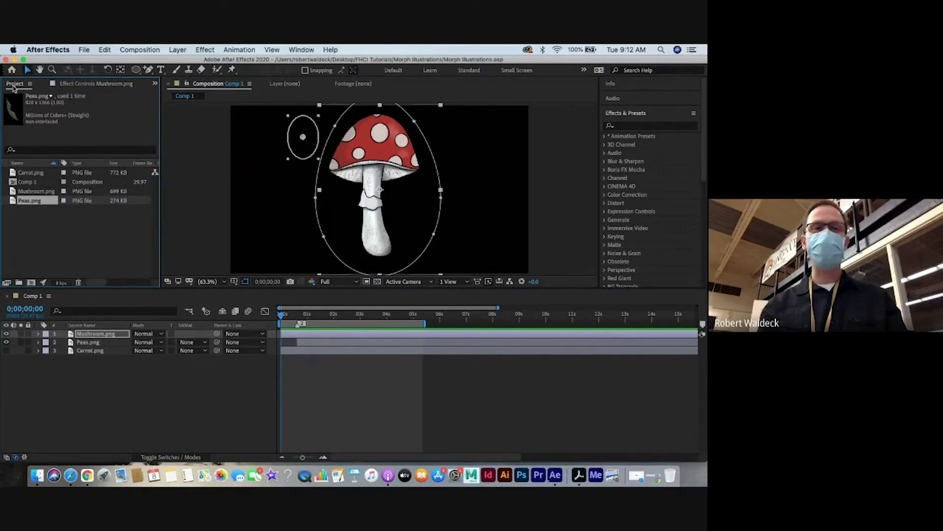
{"action": "left_click", "coordinate": [68, 84]}
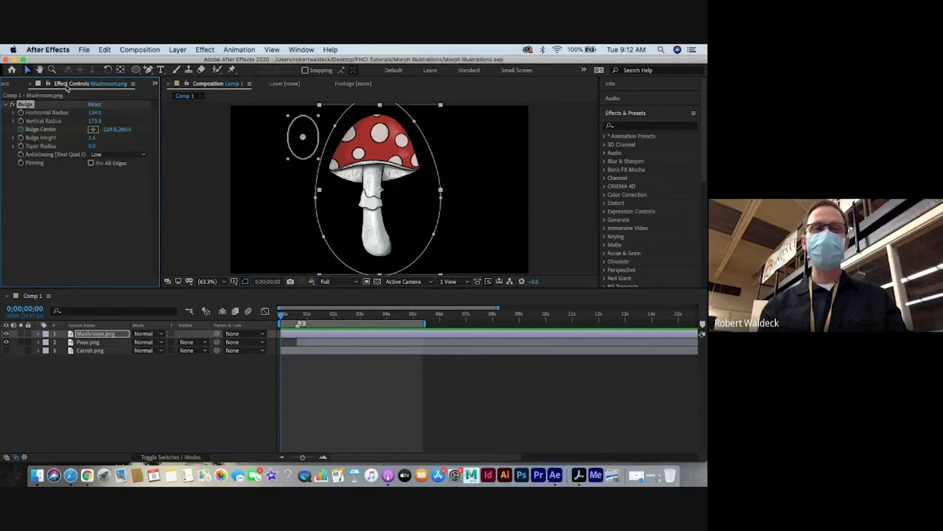
{"action": "left_click", "coordinate": [6, 84]}
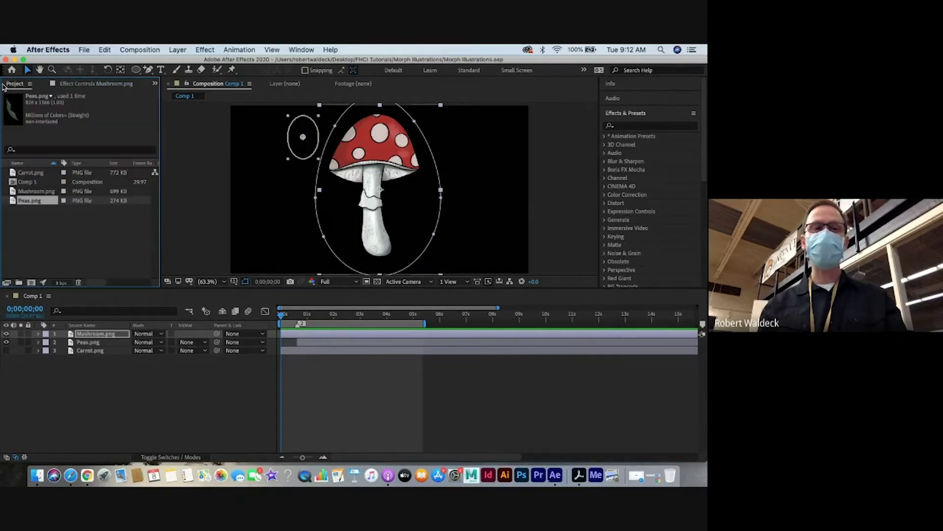
Review the default settings for a new composition without creating one.
{"action": "left_click", "coordinate": [26, 183]}
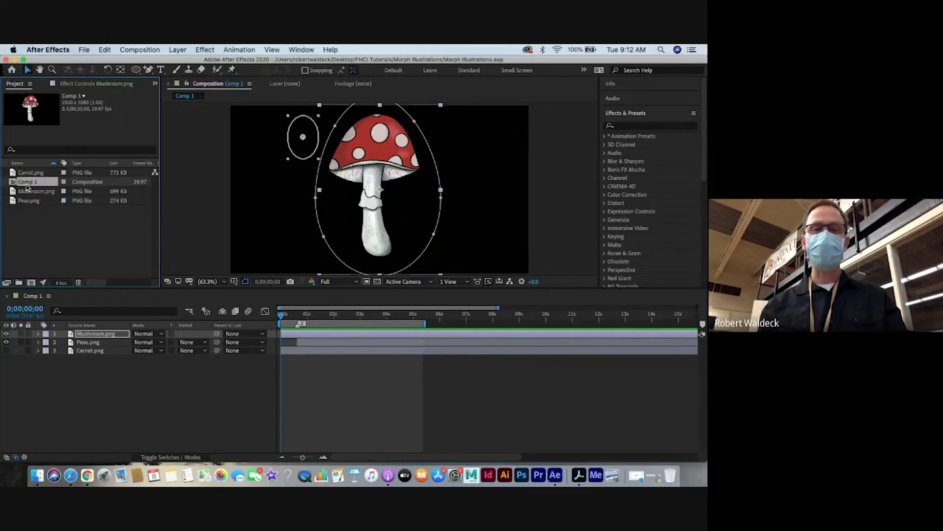
{"action": "left_click", "coordinate": [31, 283]}
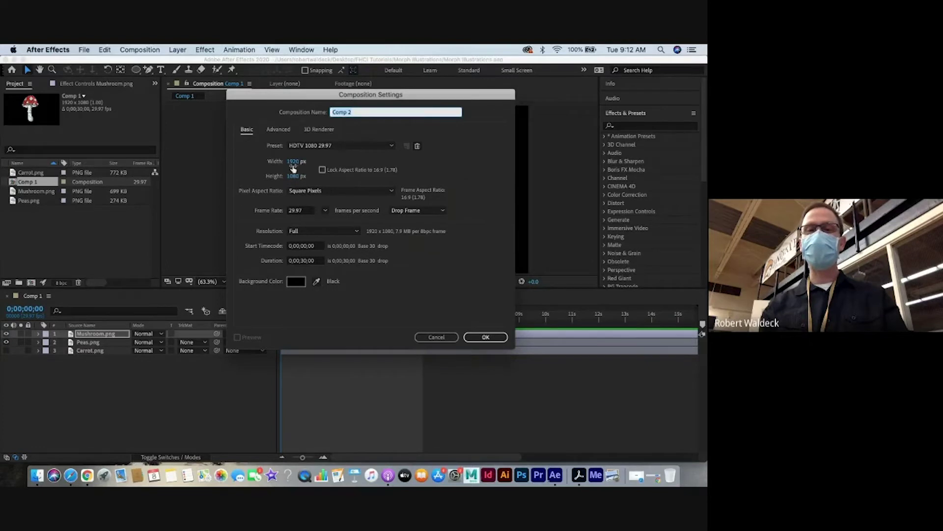
{"action": "left_click", "coordinate": [441, 339]}
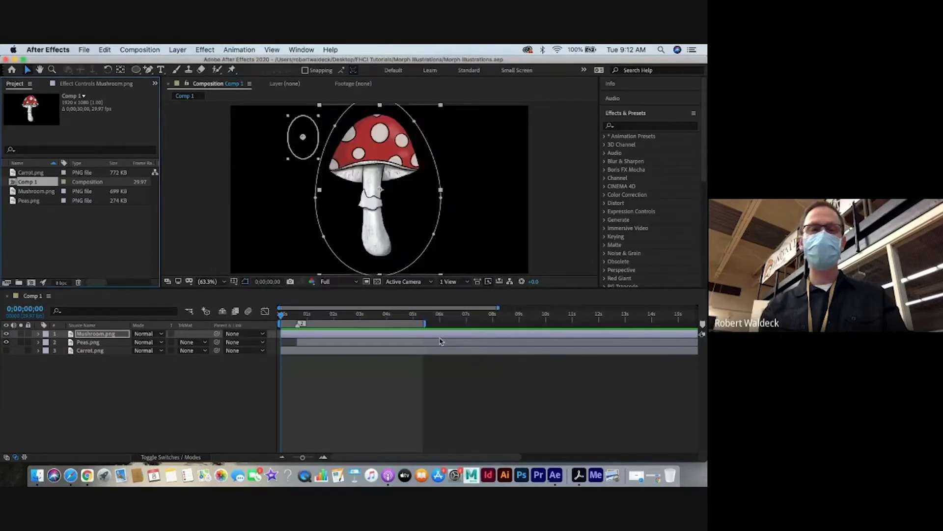
Rename the Comp 1 composition as Morph.
{"action": "right_click", "coordinate": [28, 184]}
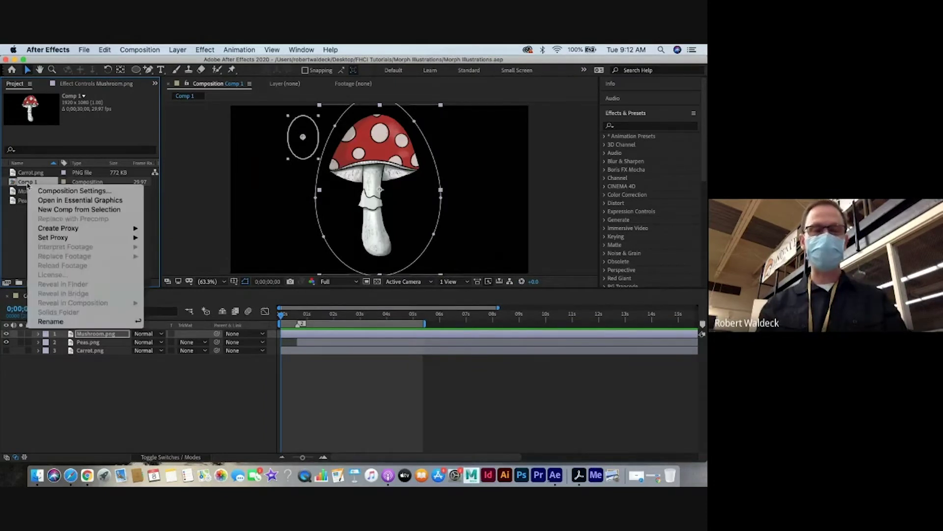
{"action": "left_click", "coordinate": [47, 321]}
{"action": "type", "text": "Mo"}
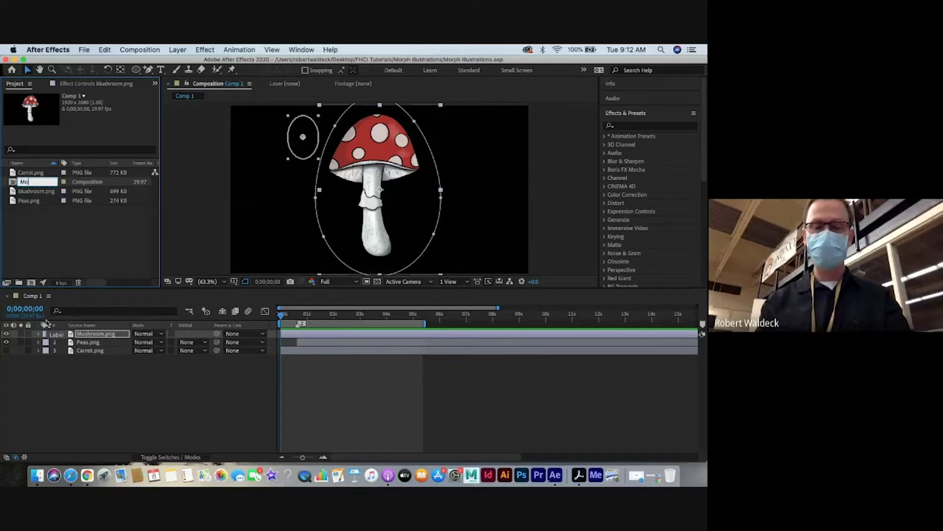
{"action": "type", "text": "rph"}
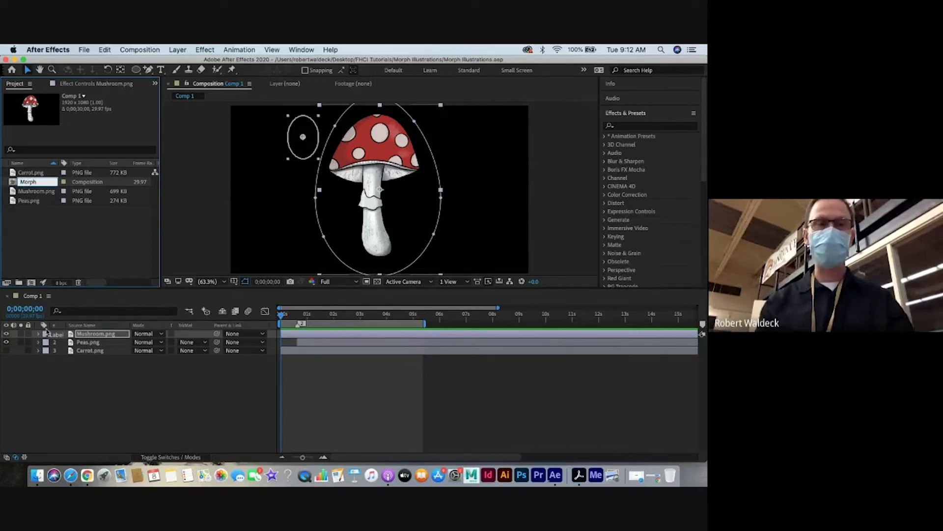
{"action": "left_click", "coordinate": [54, 249]}
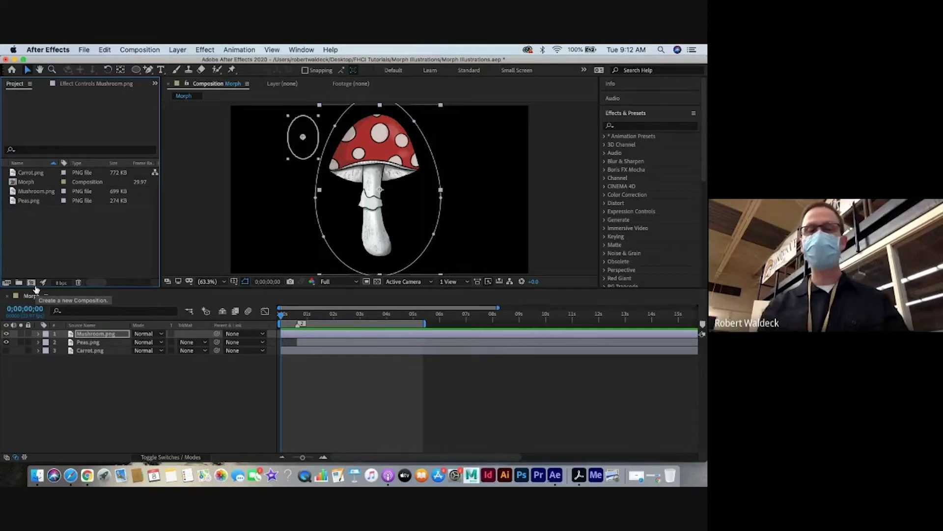
Shift the Peas.png layer to start at the beginning of the timeline and preview the Peas, Carrot and Mushroom footage items.
{"action": "left_click", "coordinate": [315, 344]}
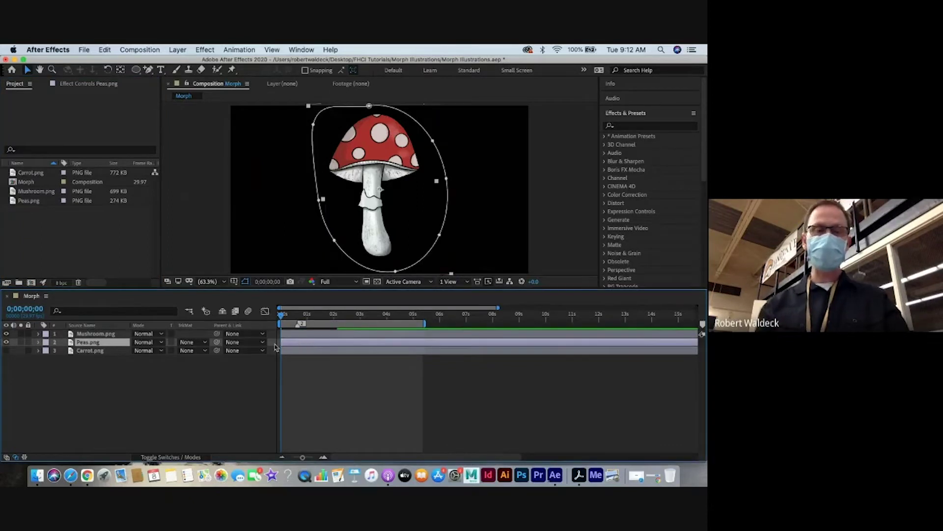
{"action": "left_click", "coordinate": [18, 202]}
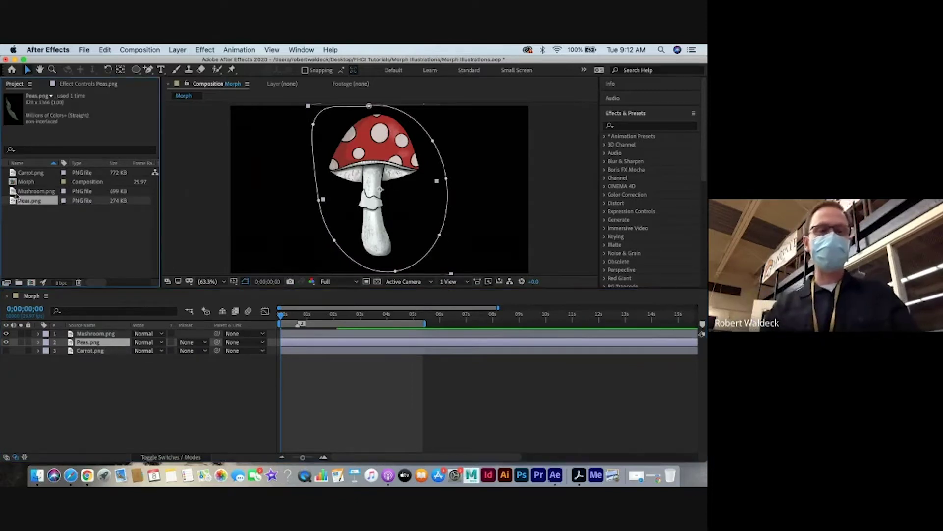
{"action": "left_click", "coordinate": [24, 174]}
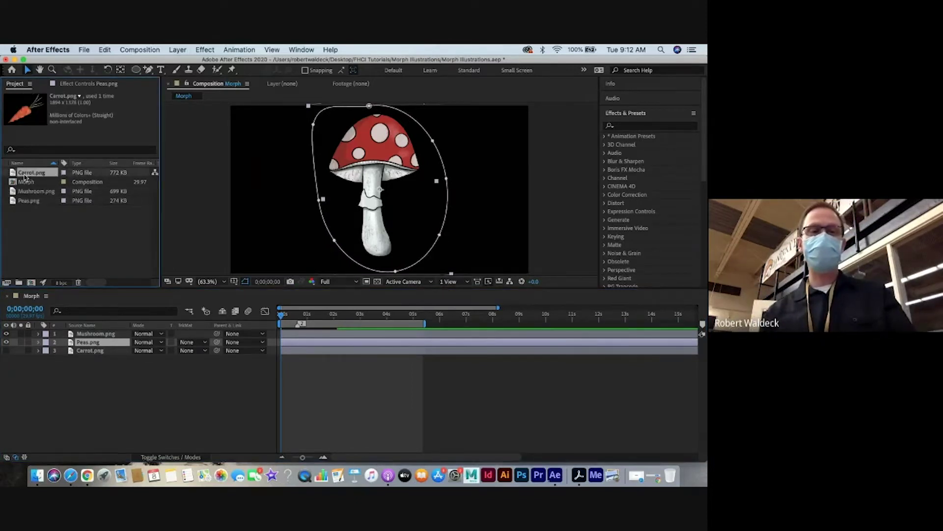
{"action": "left_click", "coordinate": [26, 193]}
{"action": "left_click", "coordinate": [23, 202]}
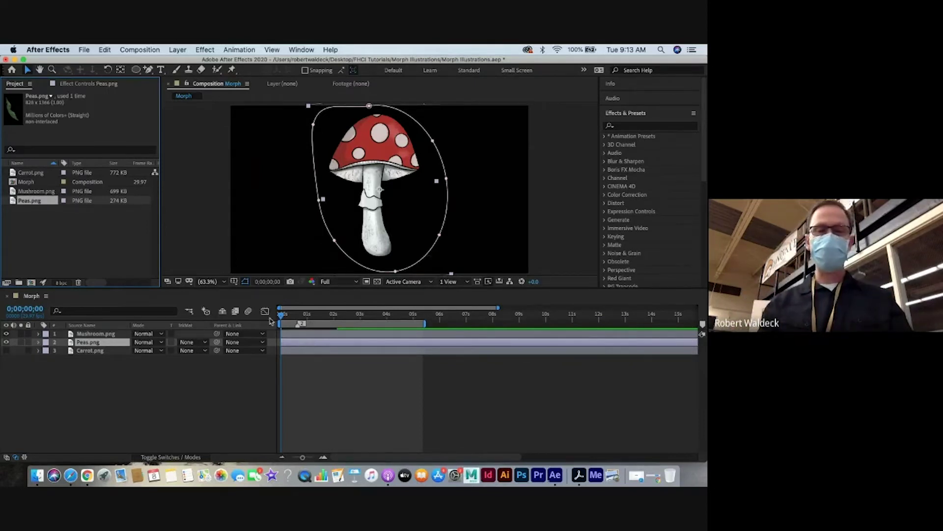
At time 0;00;00;00, hide the Mushroom.png and Peas.png layers and make the Carrot.png layer visible.
{"action": "left_click", "coordinate": [284, 314]}
{"action": "mouse_move", "coordinate": [286, 317]}
{"action": "left_mouse_down"}
{"action": "mouse_move", "coordinate": [315, 327]}
{"action": "mouse_move", "coordinate": [320, 317]}
{"action": "mouse_move", "coordinate": [372, 322]}
{"action": "mouse_move", "coordinate": [274, 323]}
{"action": "left_mouse_up"}
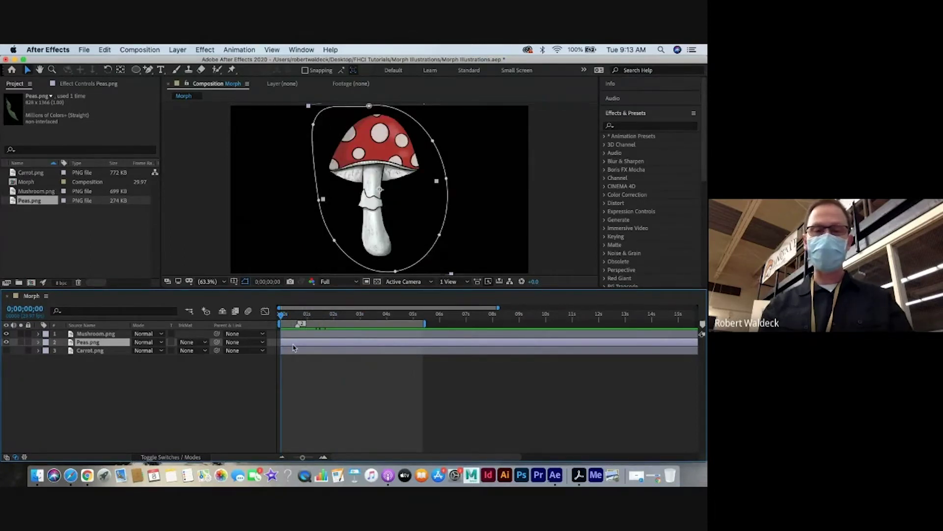
{"action": "left_click", "coordinate": [6, 343]}
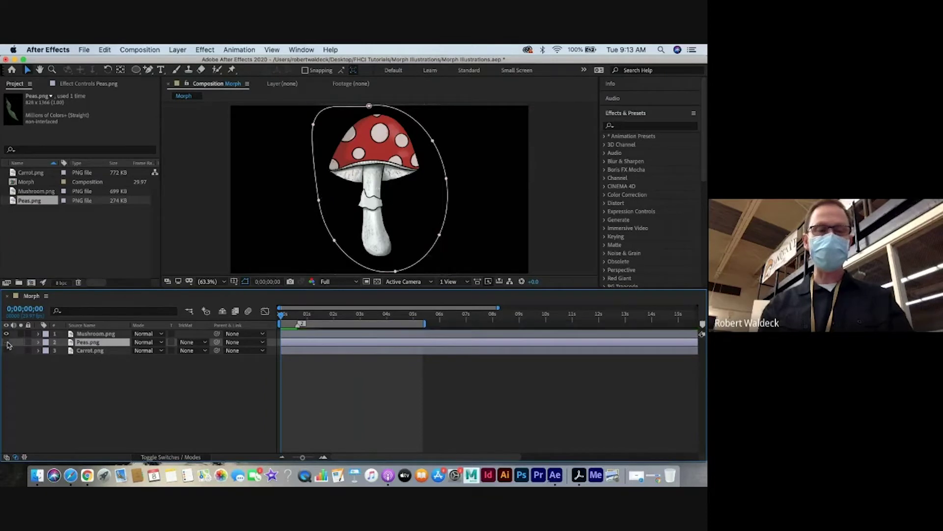
{"action": "left_click", "coordinate": [7, 333]}
{"action": "left_click", "coordinate": [93, 350]}
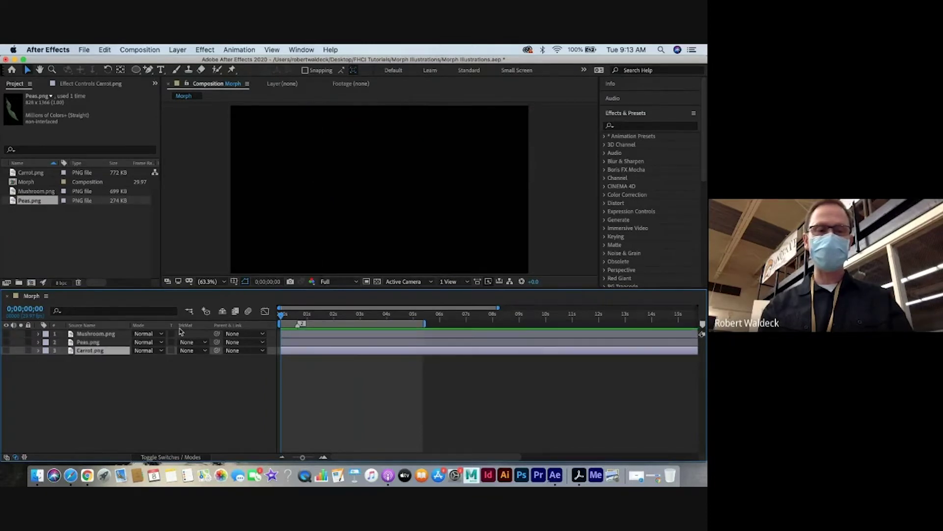
{"action": "left_click", "coordinate": [6, 350]}
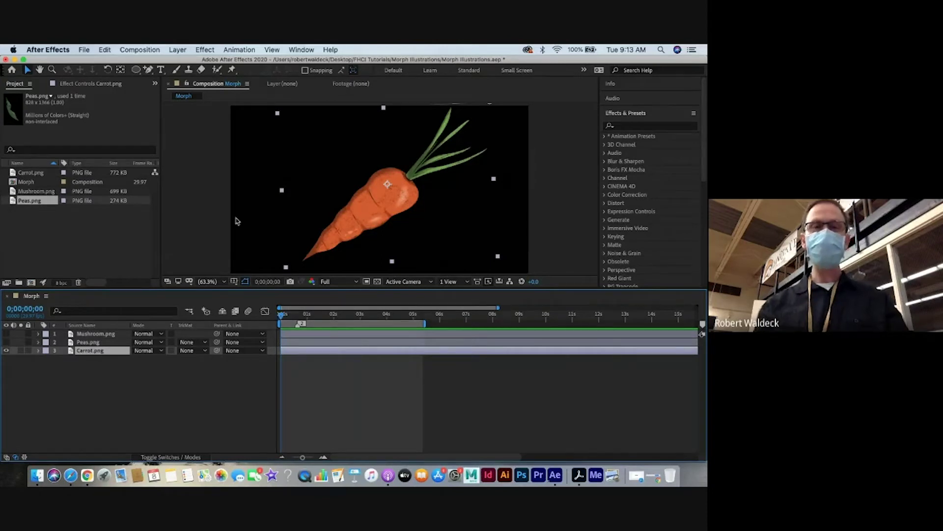
Draw a wide elliptical mask around the carrot on the Carrot.png layer using the Ellipse tool.
{"action": "left_click", "coordinate": [136, 70]}
{"action": "left_click", "coordinate": [136, 71]}
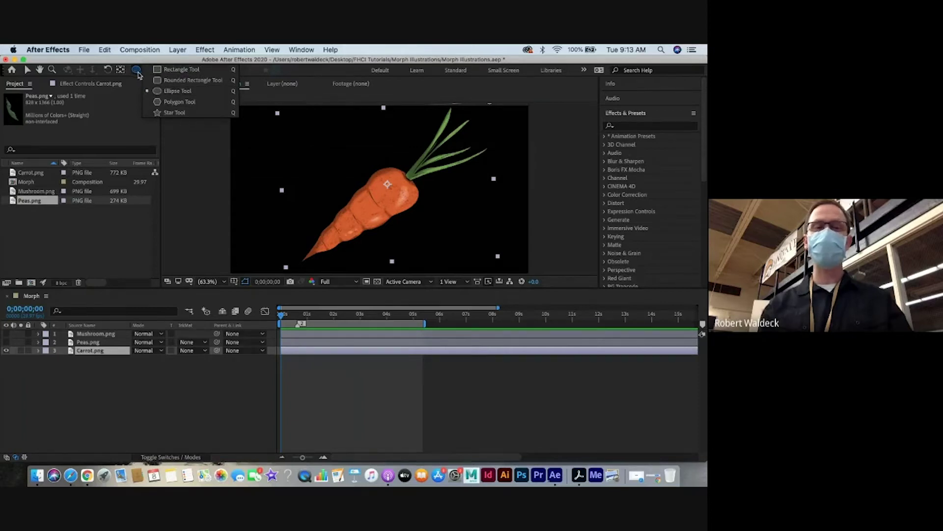
{"action": "left_click", "coordinate": [178, 91]}
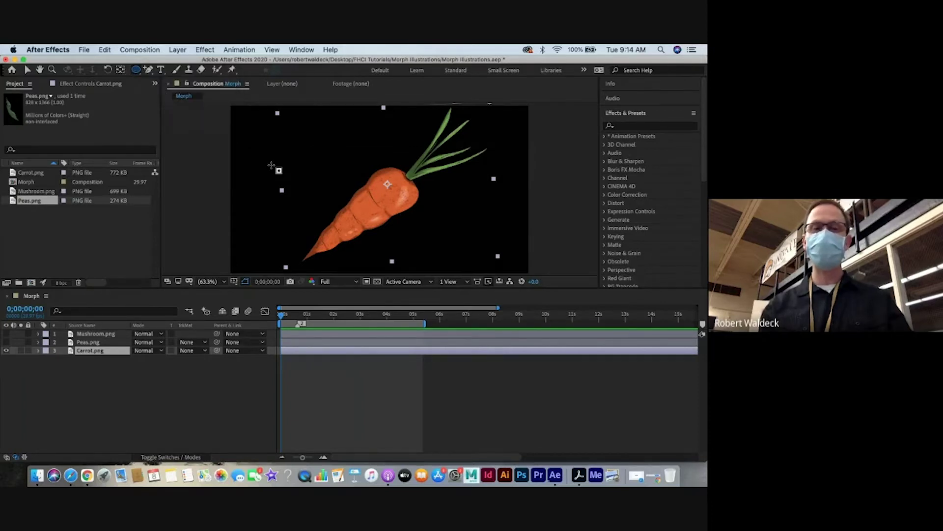
{"action": "mouse_move", "coordinate": [265, 138]}
{"action": "left_mouse_down"}
{"action": "mouse_move", "coordinate": [313, 185]}
{"action": "mouse_move", "coordinate": [511, 270]}
{"action": "left_mouse_up"}
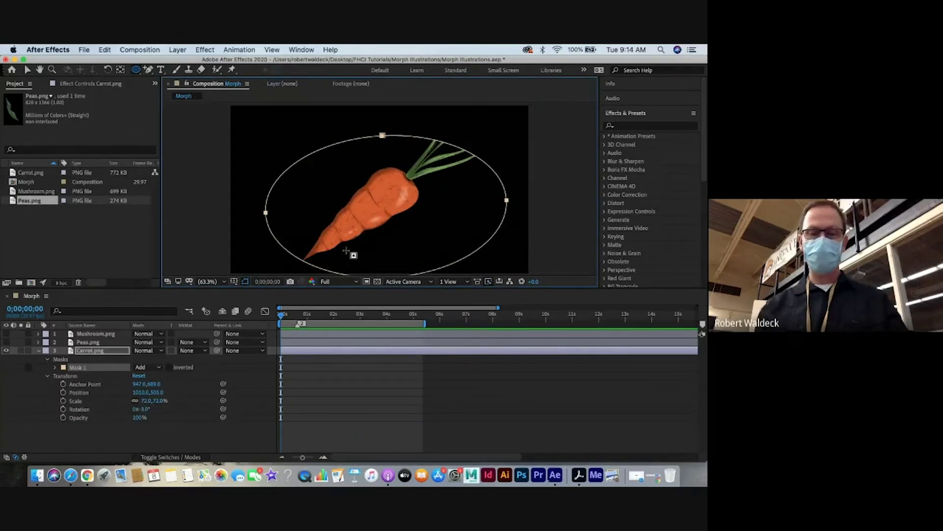
{"action": "key", "text": "h"}
{"action": "left_click_drag", "start_coordinate": [357, 242], "coordinate": [351, 222]}
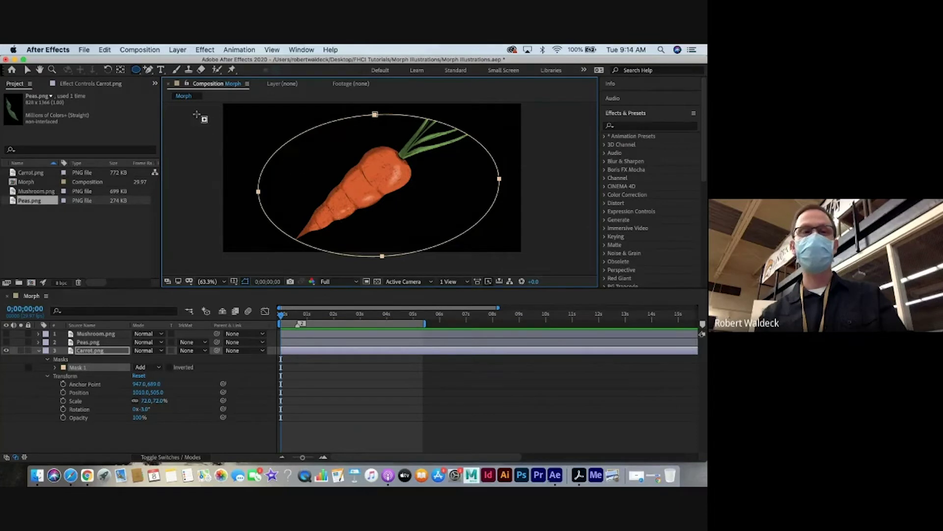
Add four vertices to the carrot's elliptical mask with the Add Vertex tool, one midway between each pair of existing points.
{"action": "left_click", "coordinate": [149, 69]}
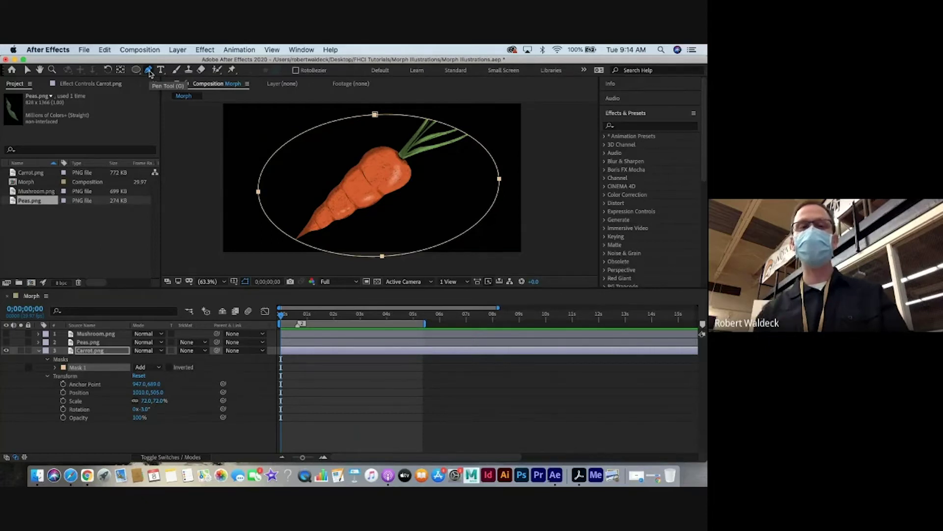
{"action": "left_click", "coordinate": [149, 71]}
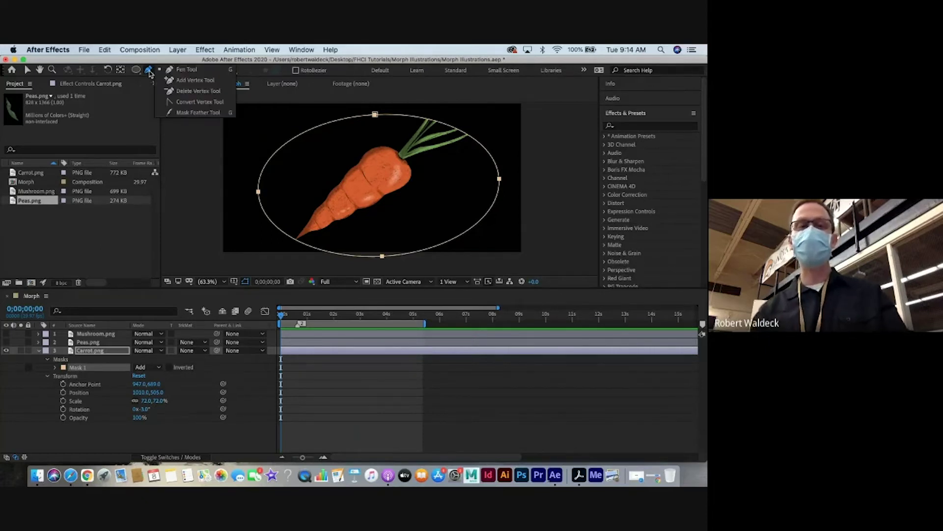
{"action": "left_click", "coordinate": [183, 81]}
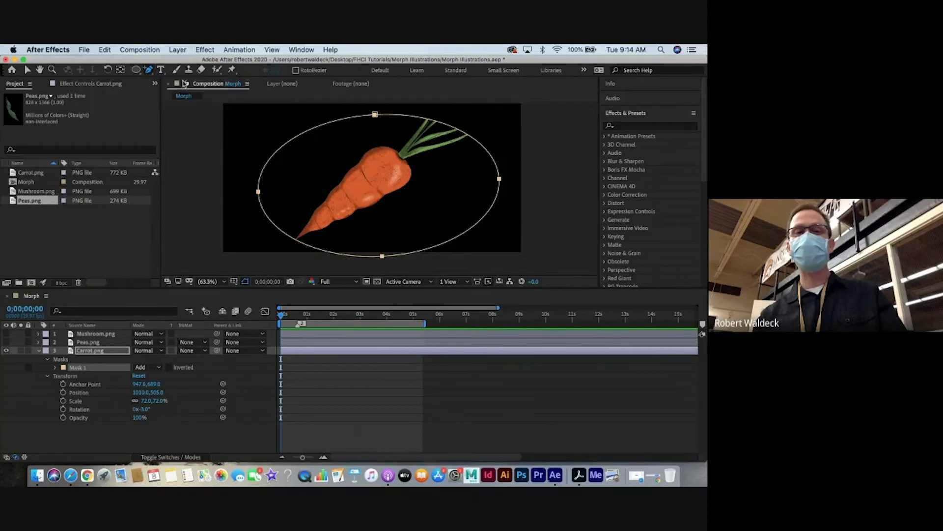
{"action": "left_click", "coordinate": [294, 138]}
{"action": "left_click", "coordinate": [443, 123]}
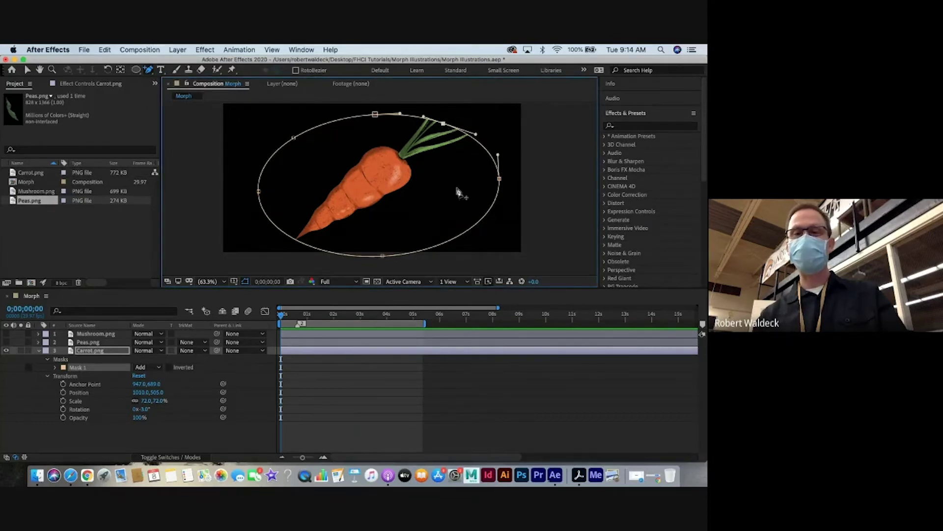
{"action": "left_click", "coordinate": [462, 235]}
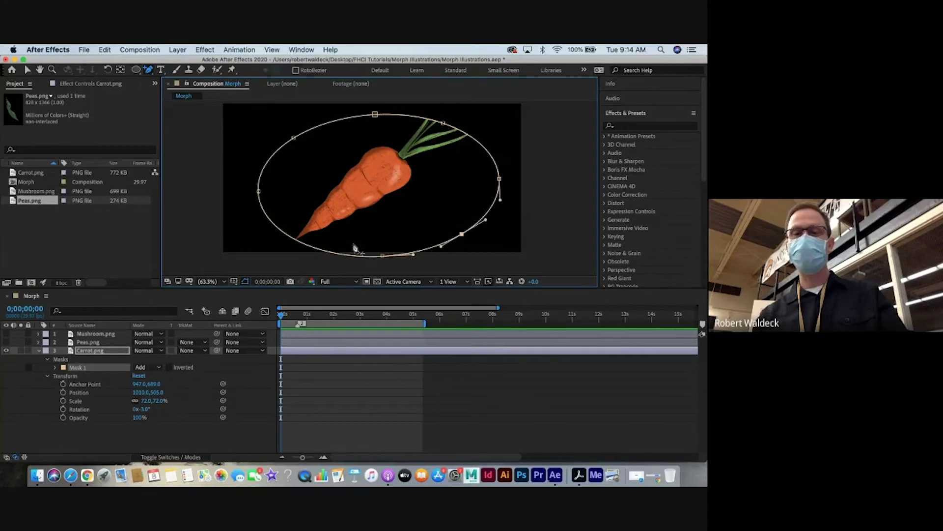
{"action": "left_click", "coordinate": [306, 245]}
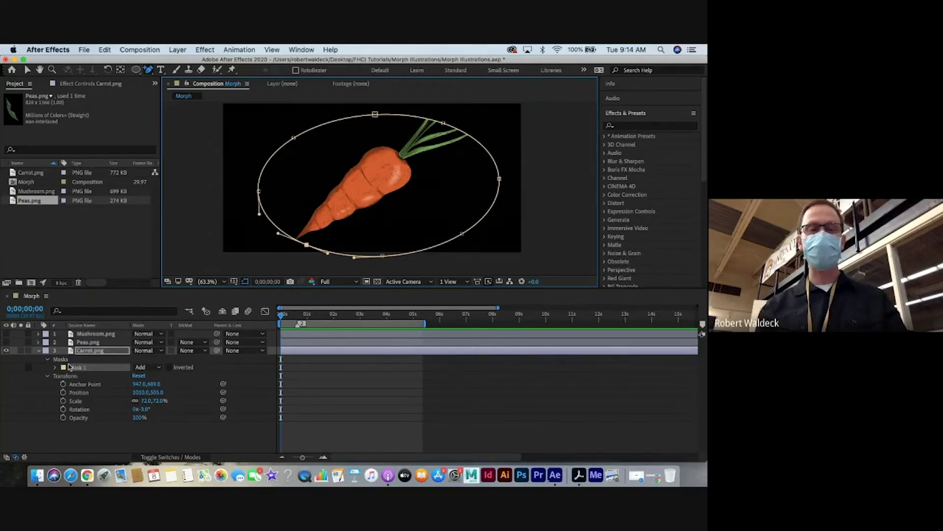
Set Mask 1 on the Carrot.png layer to Inverted and return to the Selection tool.
{"action": "left_click", "coordinate": [39, 351]}
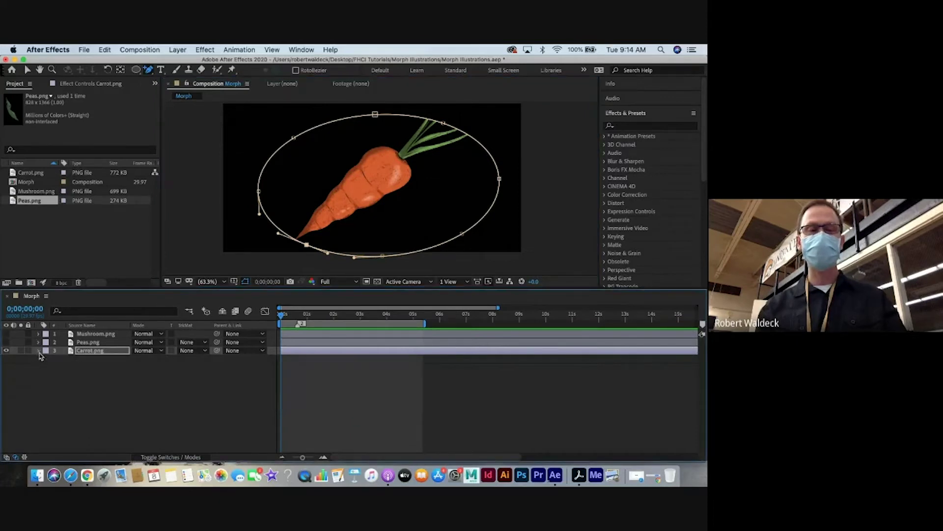
{"action": "left_click", "coordinate": [39, 352]}
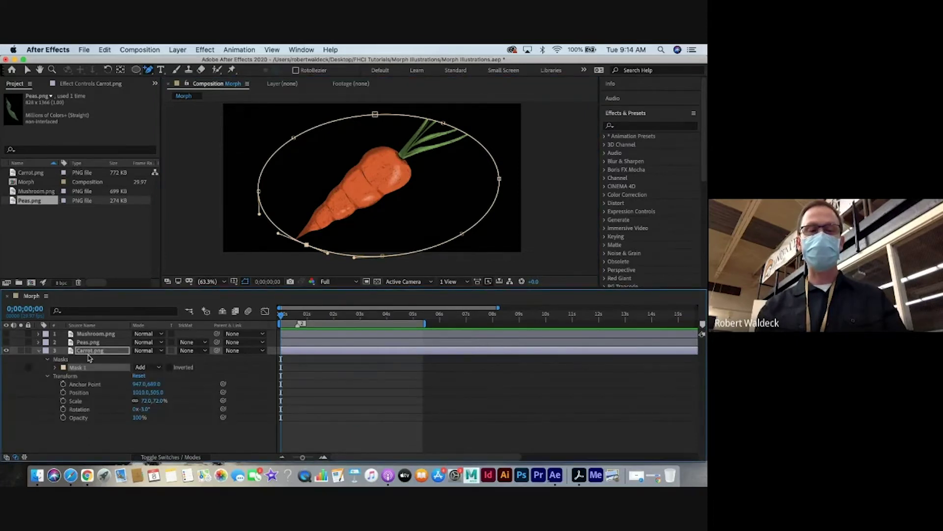
{"action": "left_click", "coordinate": [170, 368]}
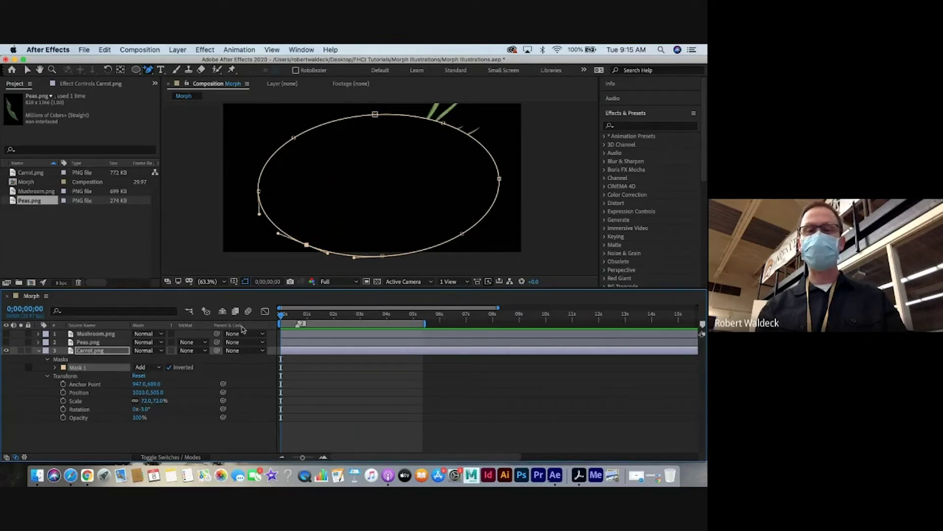
{"action": "left_click", "coordinate": [170, 367]}
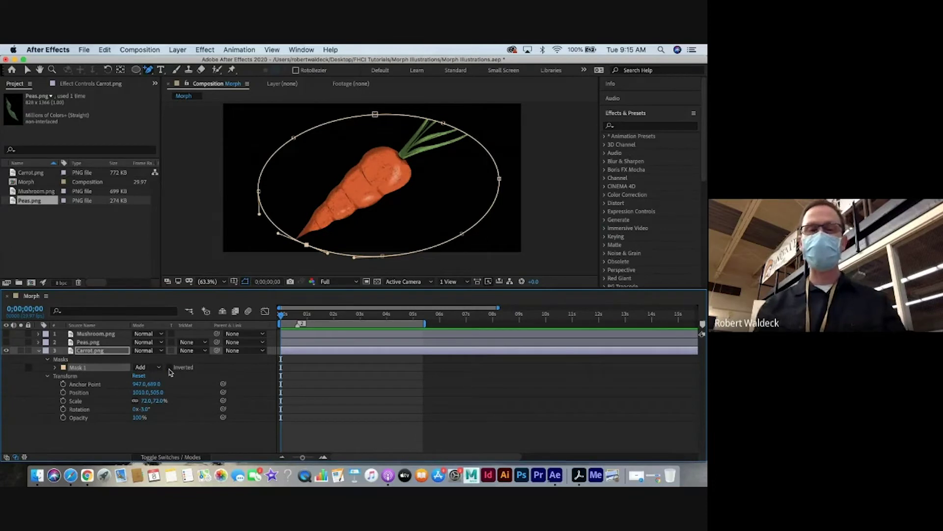
{"action": "left_click", "coordinate": [171, 367]}
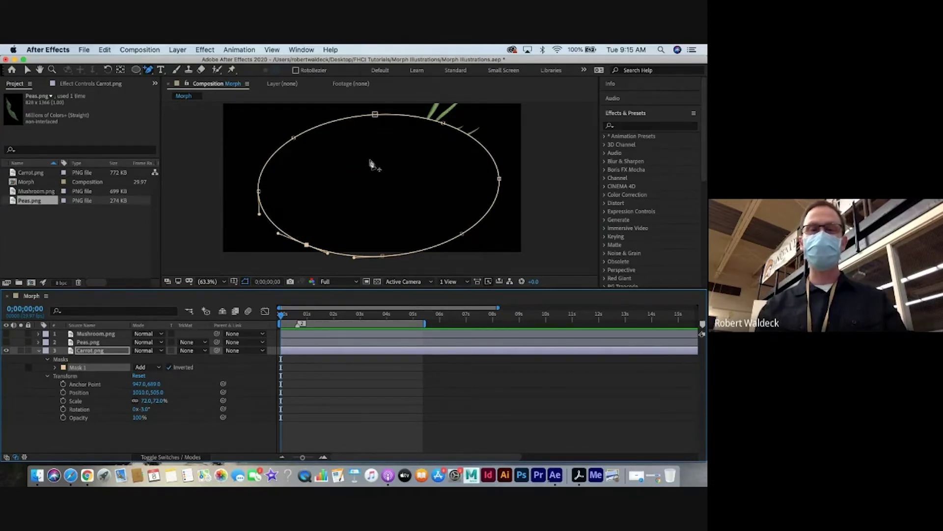
{"action": "left_click", "coordinate": [28, 70]}
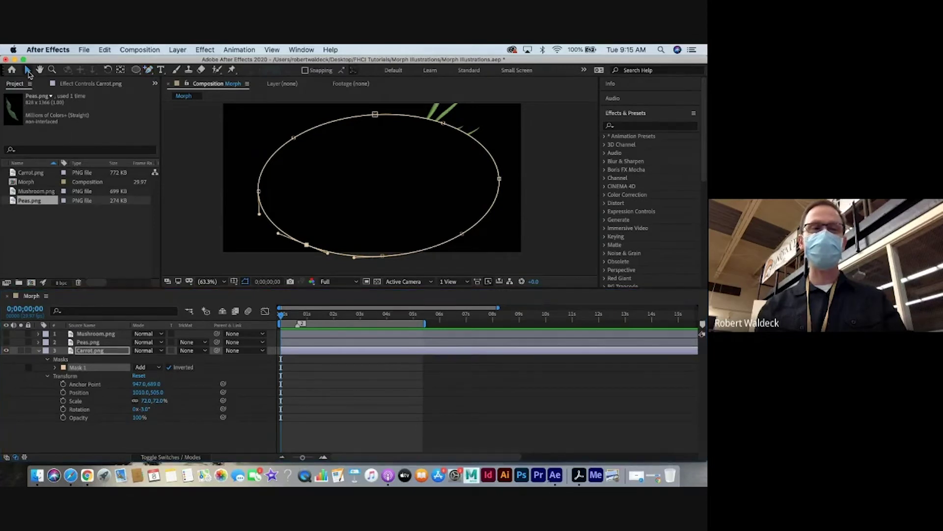
Move Mask 1's upper-right vertex out beyond the carrot's leaves and turn off Inverted for the mask.
{"action": "mouse_move", "coordinate": [455, 126]}
{"action": "left_mouse_down"}
{"action": "mouse_move", "coordinate": [349, 222]}
{"action": "mouse_move", "coordinate": [474, 84]}
{"action": "mouse_move", "coordinate": [450, 140]}
{"action": "mouse_move", "coordinate": [383, 206]}
{"action": "mouse_move", "coordinate": [457, 112]}
{"action": "left_mouse_up"}
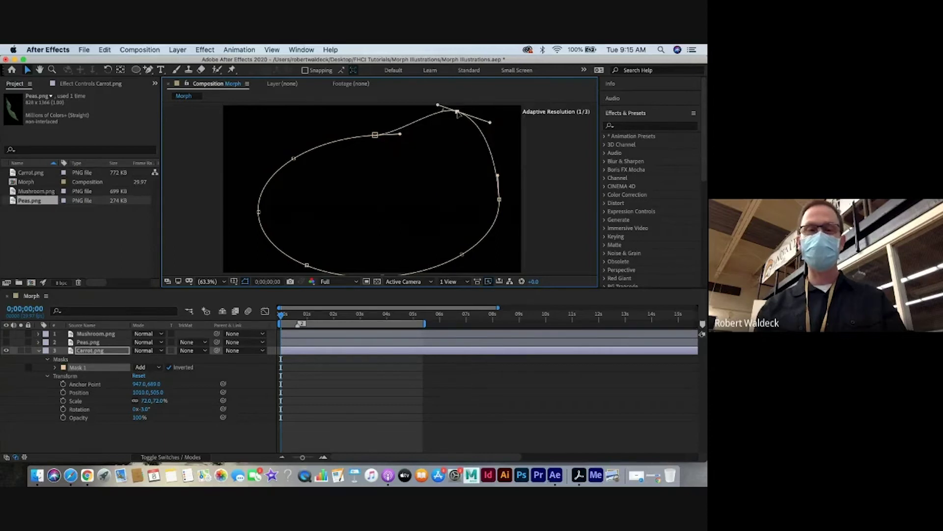
{"action": "left_click", "coordinate": [170, 369]}
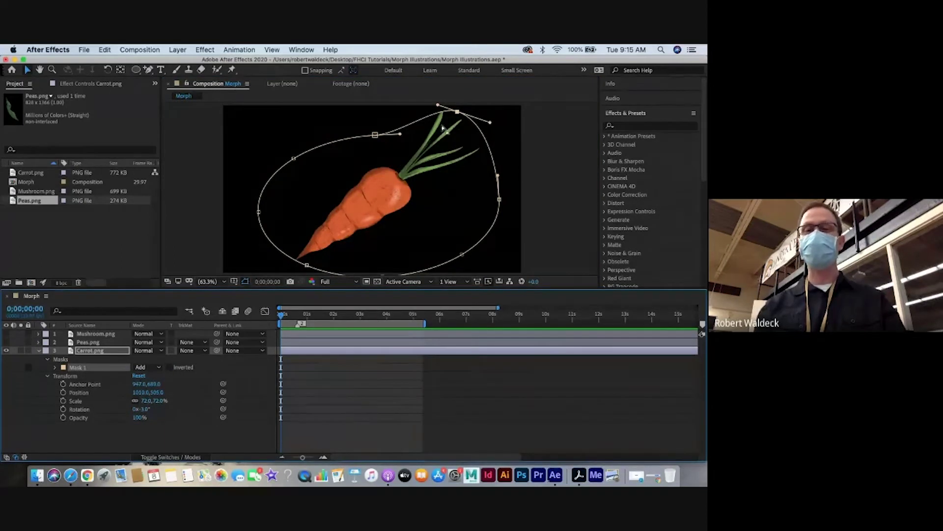
{"action": "mouse_move", "coordinate": [456, 114]}
{"action": "left_mouse_down"}
{"action": "mouse_move", "coordinate": [364, 219]}
{"action": "mouse_move", "coordinate": [458, 115]}
{"action": "left_mouse_up"}
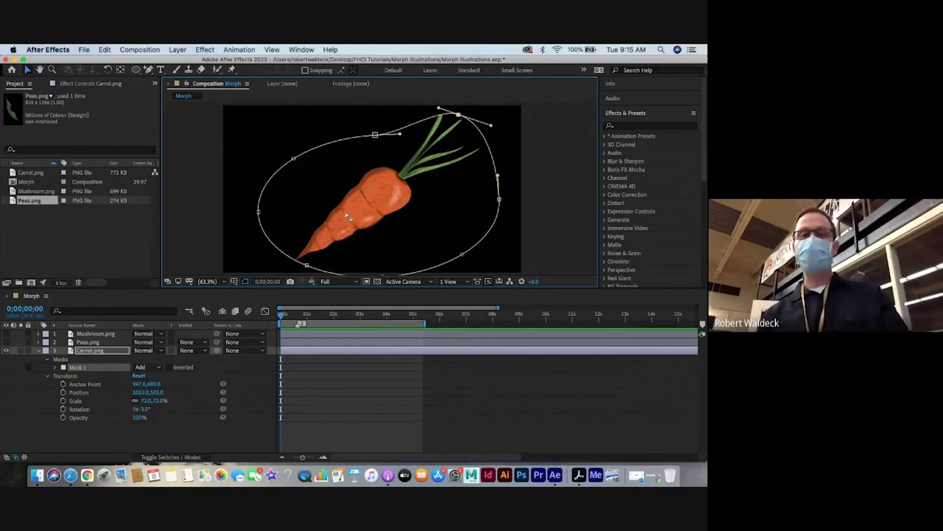
Start Mask Path keyframing at 0;00;00;00, then at 0;00;00;22 pull the mask's upper-right and lower-left vertices into the middle of the carrot.
{"action": "left_click", "coordinate": [55, 367]}
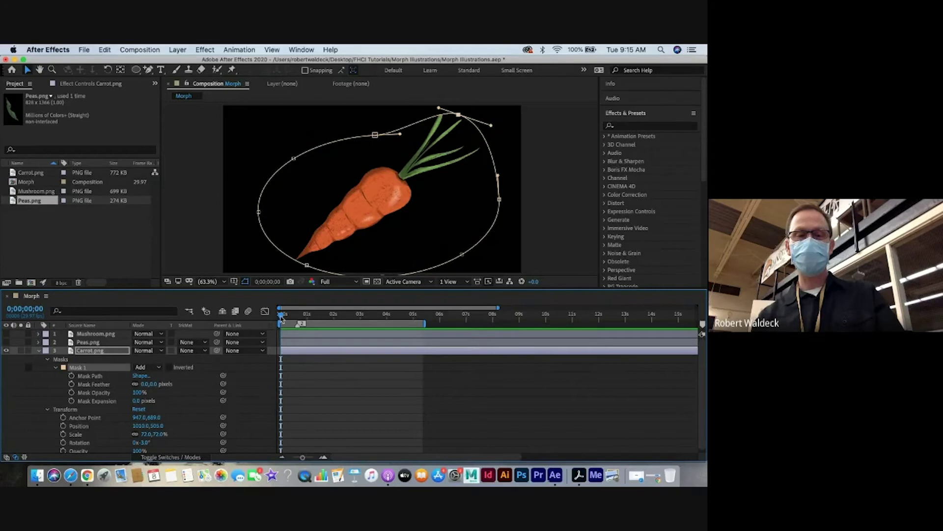
{"action": "left_click", "coordinate": [71, 375]}
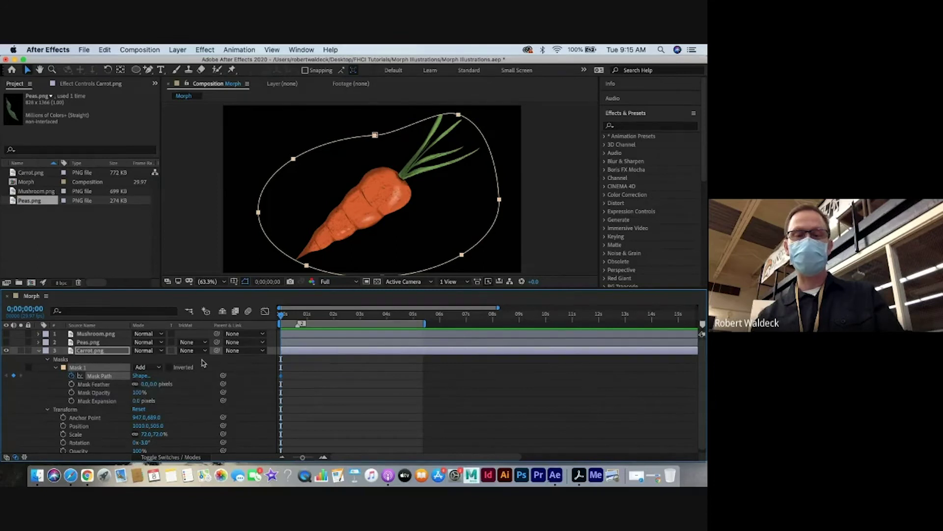
{"action": "left_click_drag", "start_coordinate": [284, 314], "coordinate": [300, 316]}
{"action": "left_click", "coordinate": [247, 149]}
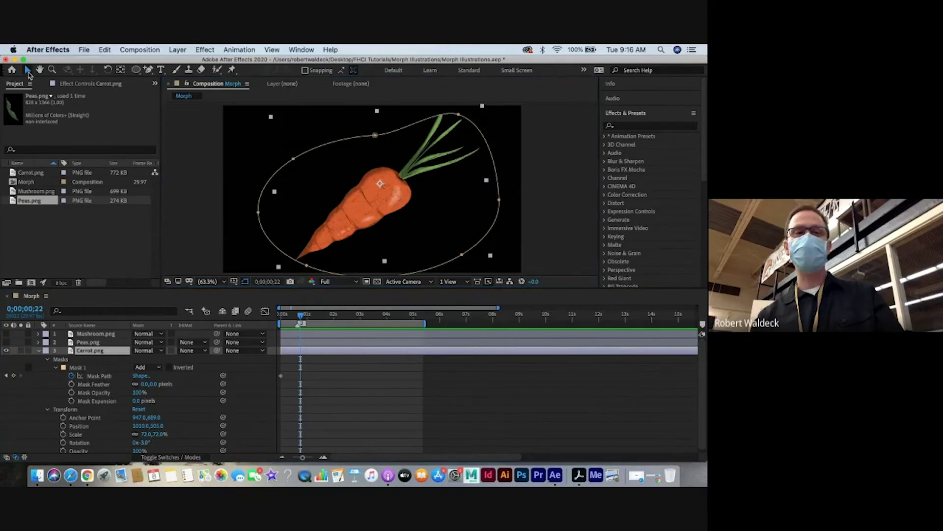
{"action": "left_click_drag", "start_coordinate": [294, 161], "coordinate": [296, 159]}
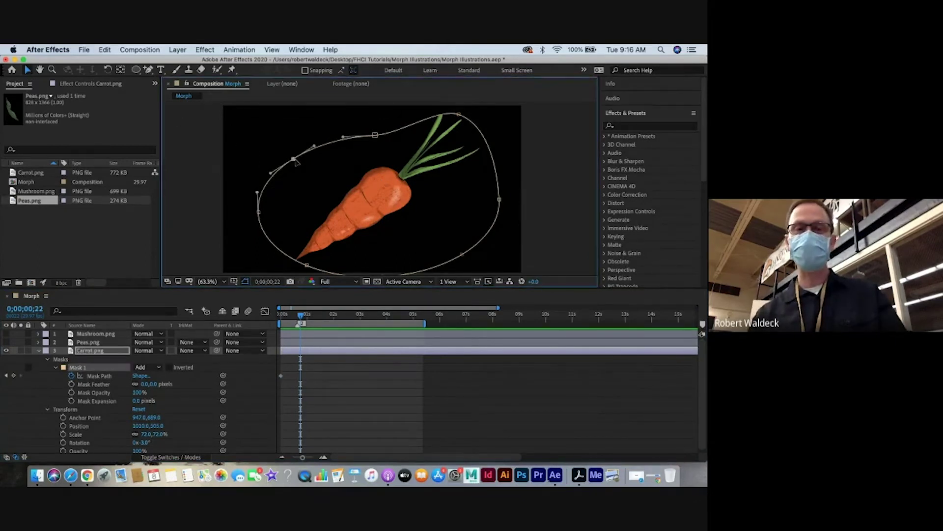
{"action": "left_click", "coordinate": [201, 166]}
{"action": "left_click", "coordinate": [458, 116]}
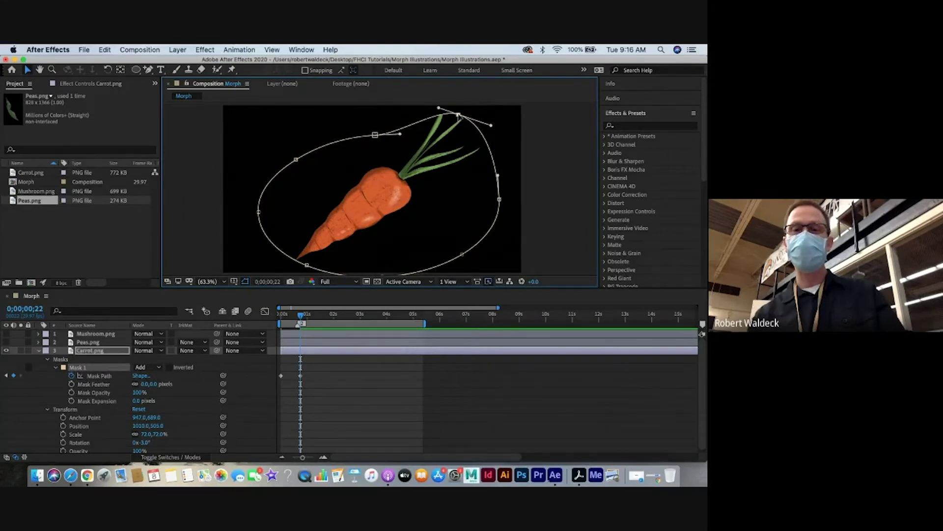
{"action": "left_click_drag", "start_coordinate": [458, 117], "coordinate": [373, 197]}
{"action": "left_click_drag", "start_coordinate": [306, 266], "coordinate": [351, 207]}
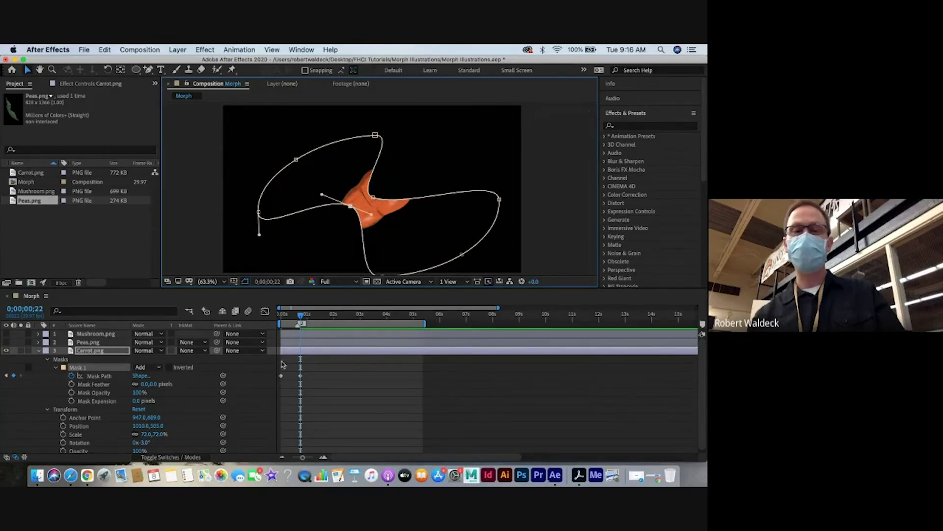
Shift the second Mask Path keyframe earlier, to around half a second.
{"action": "left_click", "coordinate": [301, 376]}
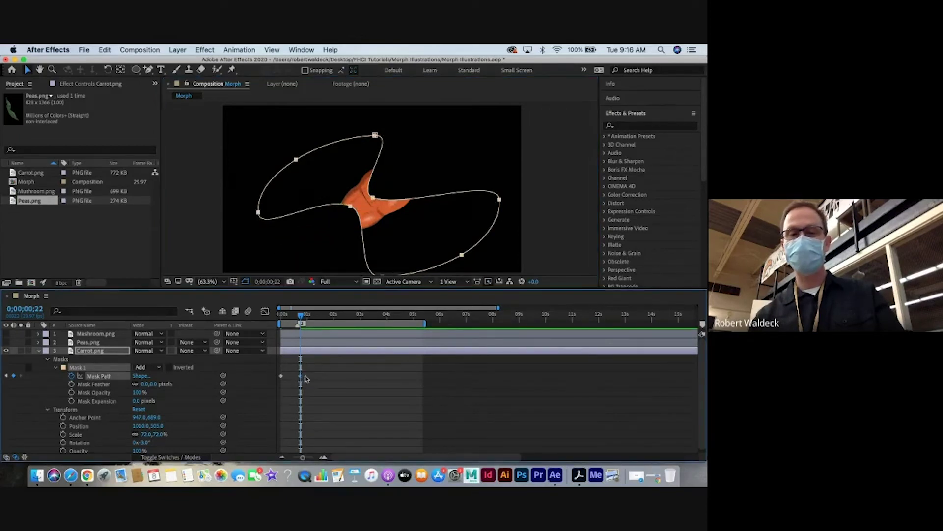
{"action": "mouse_move", "coordinate": [302, 322]}
{"action": "left_mouse_down"}
{"action": "mouse_move", "coordinate": [268, 316]}
{"action": "mouse_move", "coordinate": [306, 322]}
{"action": "mouse_move", "coordinate": [281, 317]}
{"action": "mouse_move", "coordinate": [298, 316]}
{"action": "left_mouse_up"}
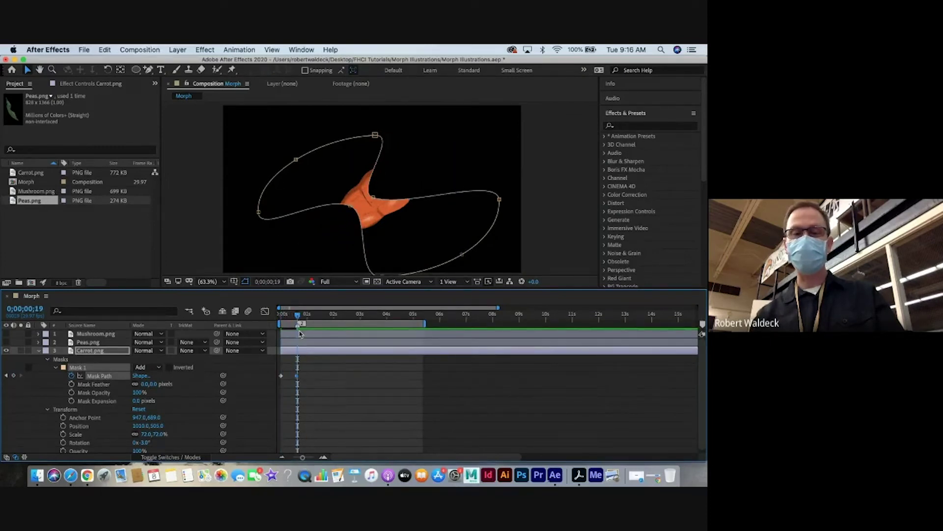
{"action": "left_click", "coordinate": [296, 377]}
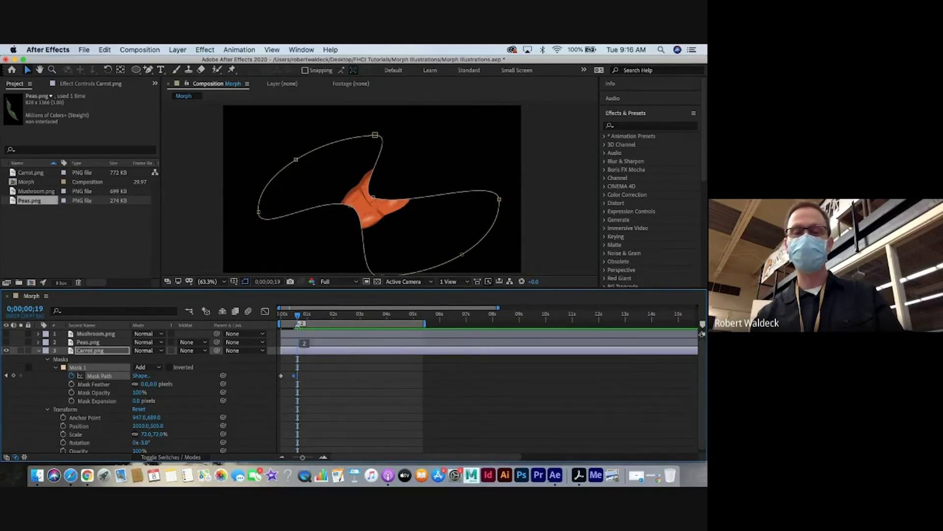
At 0;00;00;29, pull the mask's lower-right and upper-left vertices into the carrot's centre and bring the far-right vertex inward.
{"action": "left_click_drag", "start_coordinate": [297, 316], "coordinate": [306, 315]}
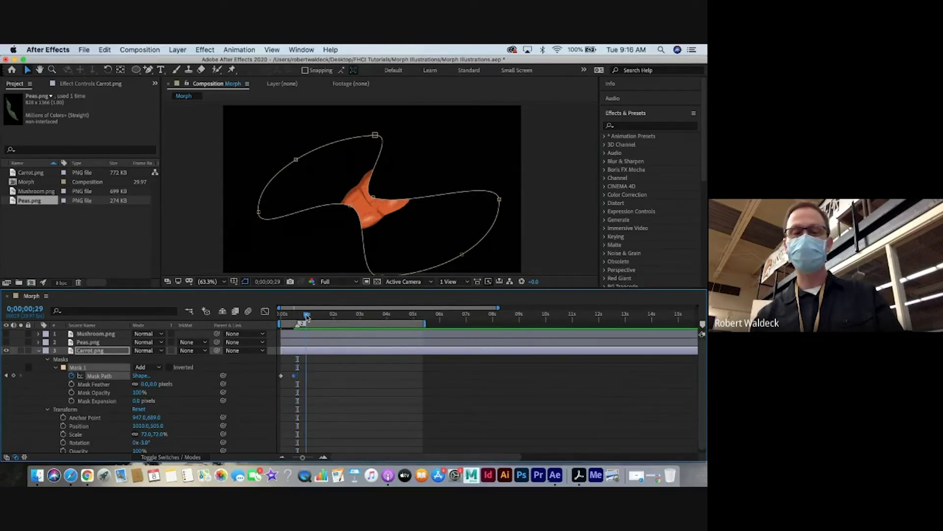
{"action": "left_click", "coordinate": [462, 255]}
{"action": "left_click_drag", "start_coordinate": [462, 255], "coordinate": [386, 271]}
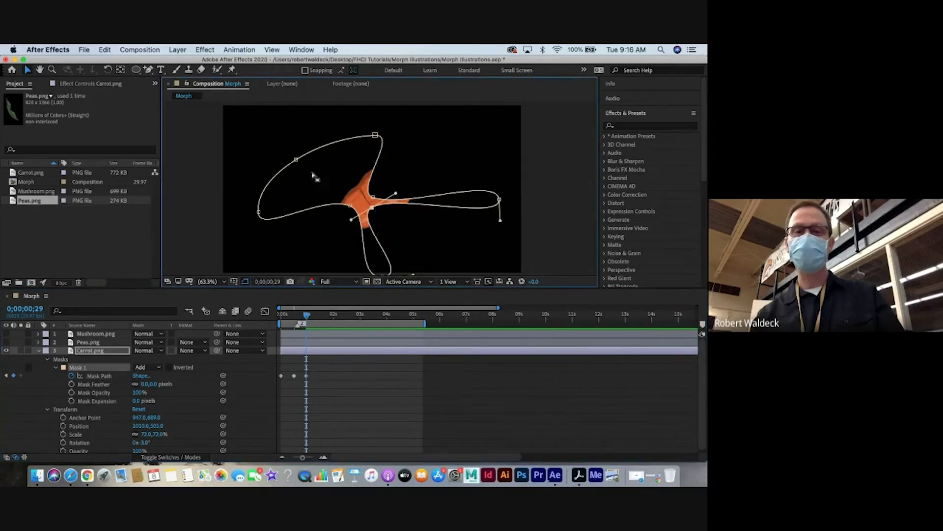
{"action": "left_click", "coordinate": [296, 159]}
{"action": "left_click_drag", "start_coordinate": [297, 159], "coordinate": [360, 200]}
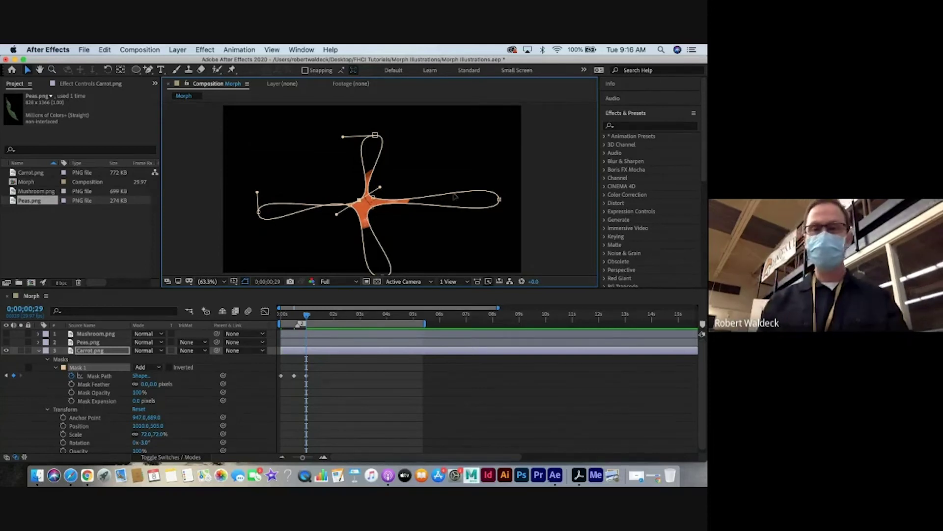
{"action": "left_click_drag", "start_coordinate": [499, 199], "coordinate": [405, 199]}
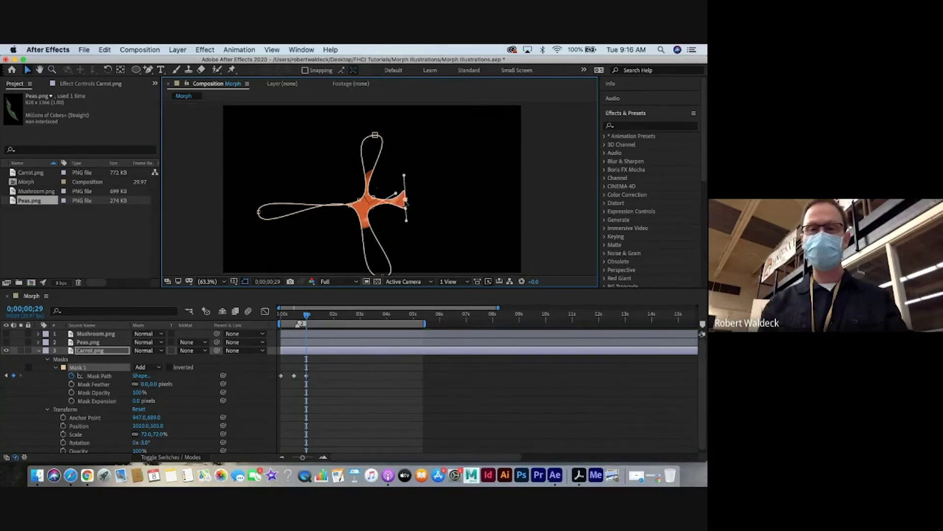
Examine the remaining carrot shape up close and preview the mask path animation from the beginning.
{"action": "key", "text": "z"}
{"action": "left_click", "coordinate": [388, 200]}
{"action": "scroll", "coordinate": [367, 187], "scroll_direction": "up", "scroll_amount": 3}
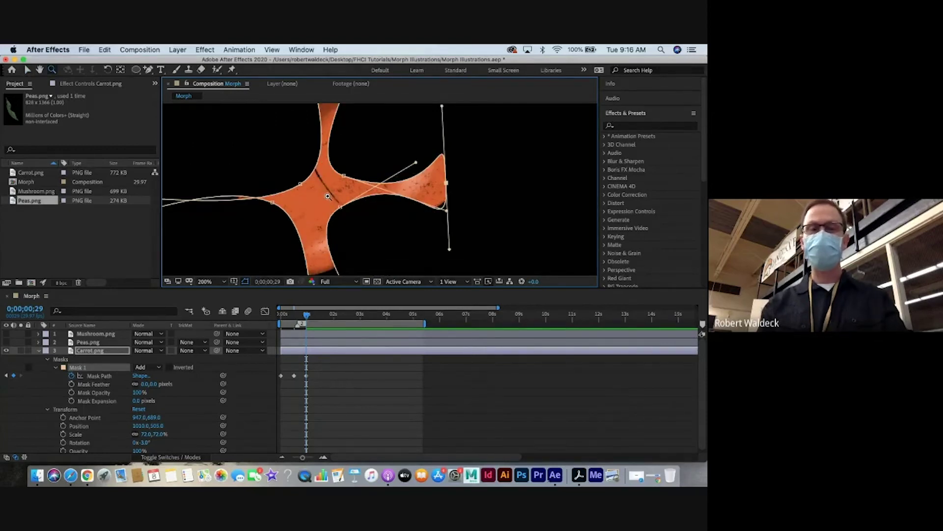
{"action": "left_click_drag", "start_coordinate": [306, 318], "coordinate": [268, 318]}
{"action": "key", "text": "space"}
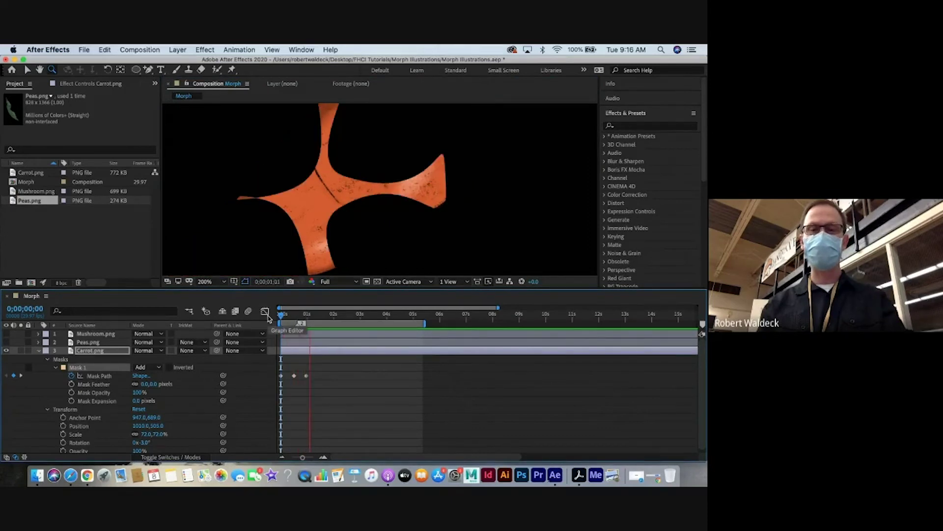
{"action": "key", "text": "space"}
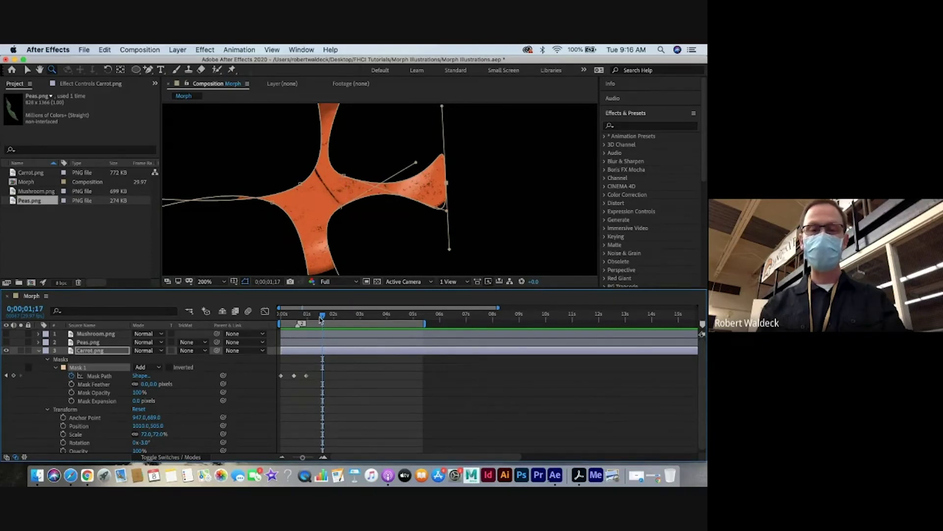
Keyframe Mask 1's Mask Expansion at 0 pixels at 0;00;00;23 and at -99 pixels at 0;00;01;05.
{"action": "left_click_drag", "start_coordinate": [320, 317], "coordinate": [301, 316]}
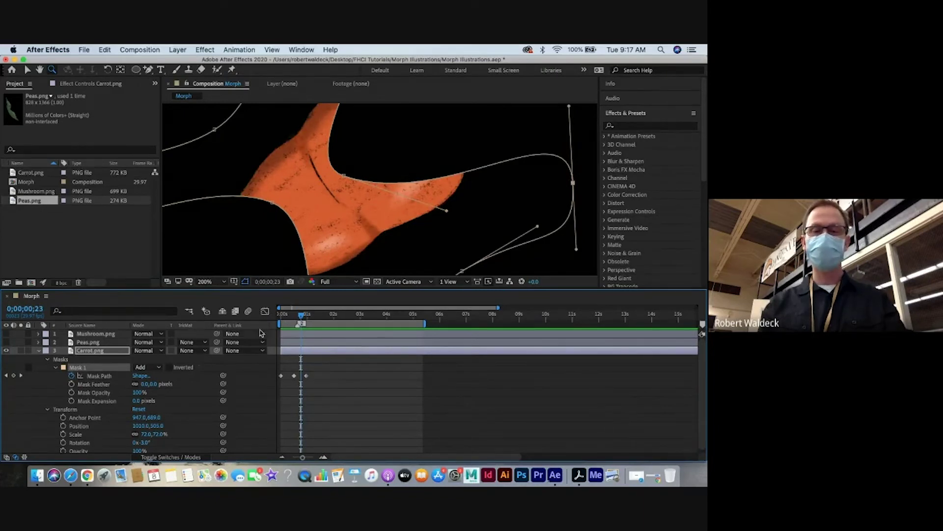
{"action": "left_click", "coordinate": [71, 401]}
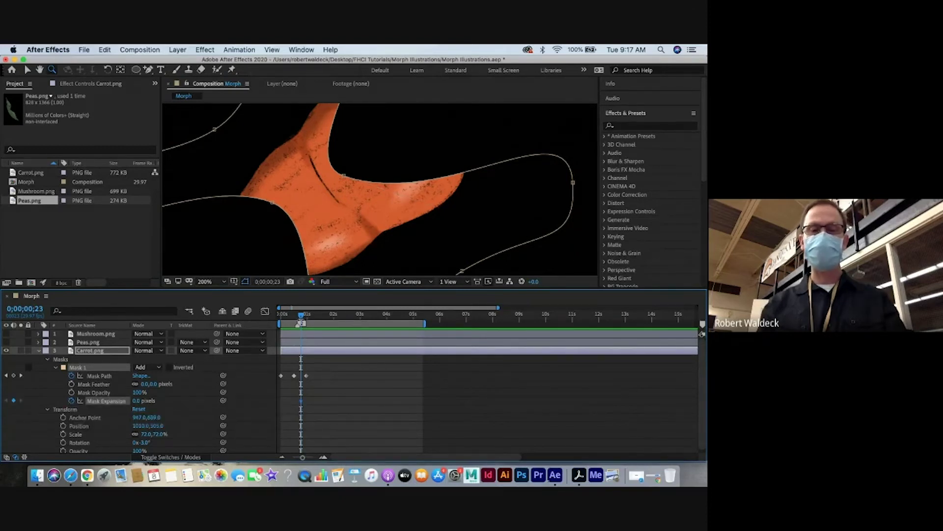
{"action": "left_click_drag", "start_coordinate": [301, 318], "coordinate": [311, 319]}
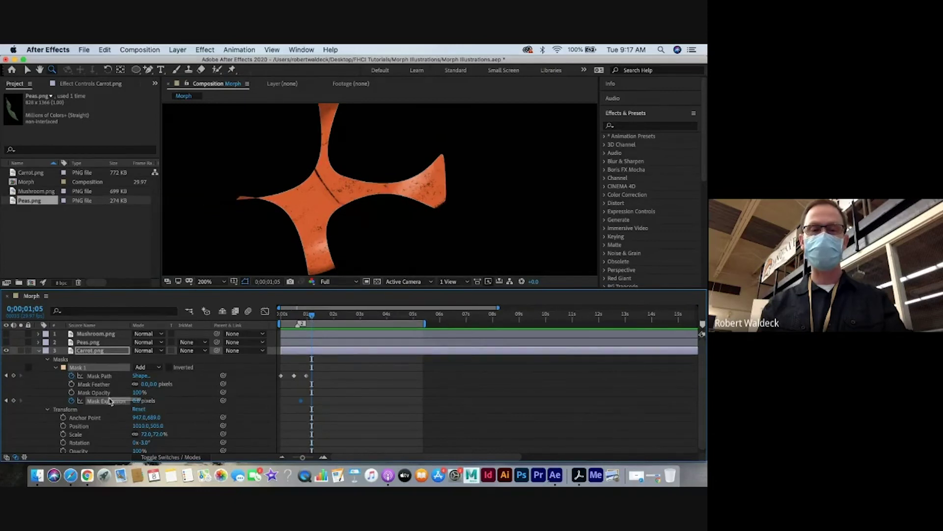
{"action": "left_click_drag", "start_coordinate": [136, 400], "coordinate": [92, 399]}
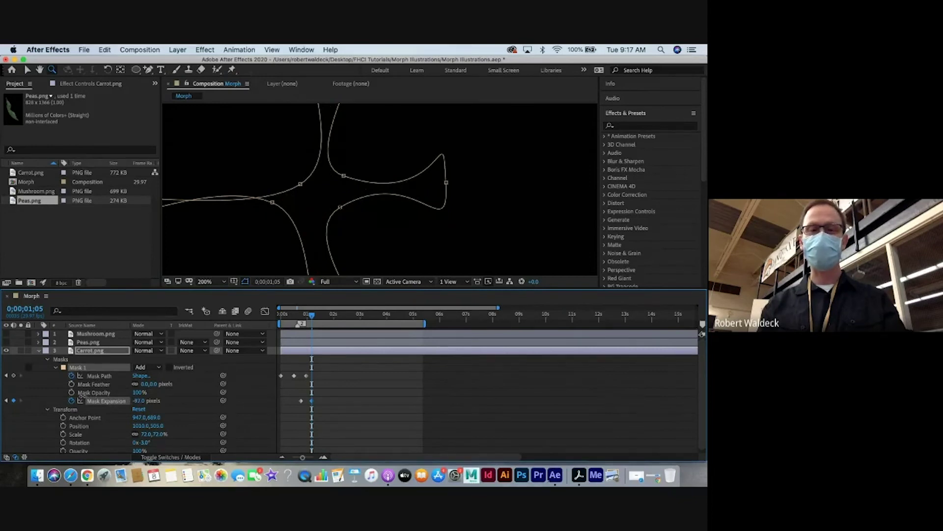
{"action": "left_click_drag", "start_coordinate": [81, 394], "coordinate": [78, 394]}
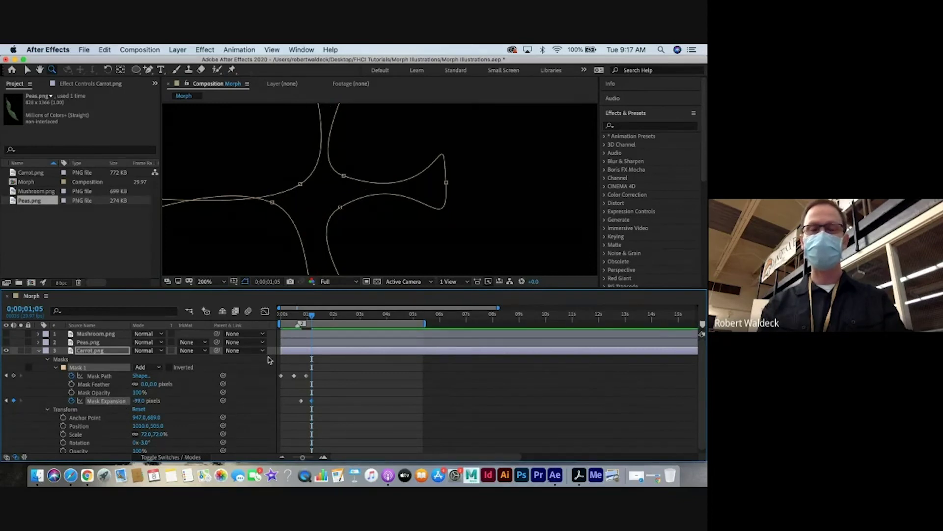
Fit the composition in the viewer and scrub through the carrot's shrinking mask animation.
{"action": "left_click", "coordinate": [211, 281]}
{"action": "left_click", "coordinate": [212, 297]}
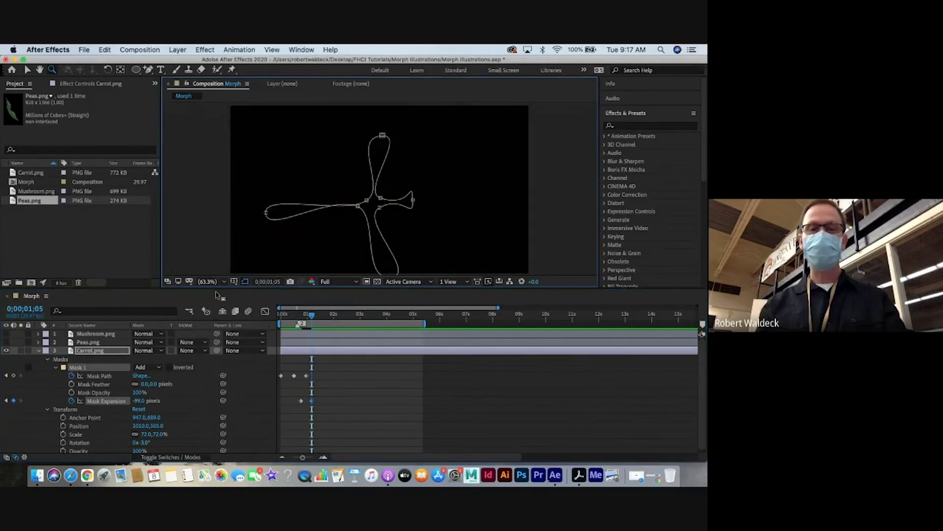
{"action": "left_click_drag", "start_coordinate": [312, 315], "coordinate": [258, 317]}
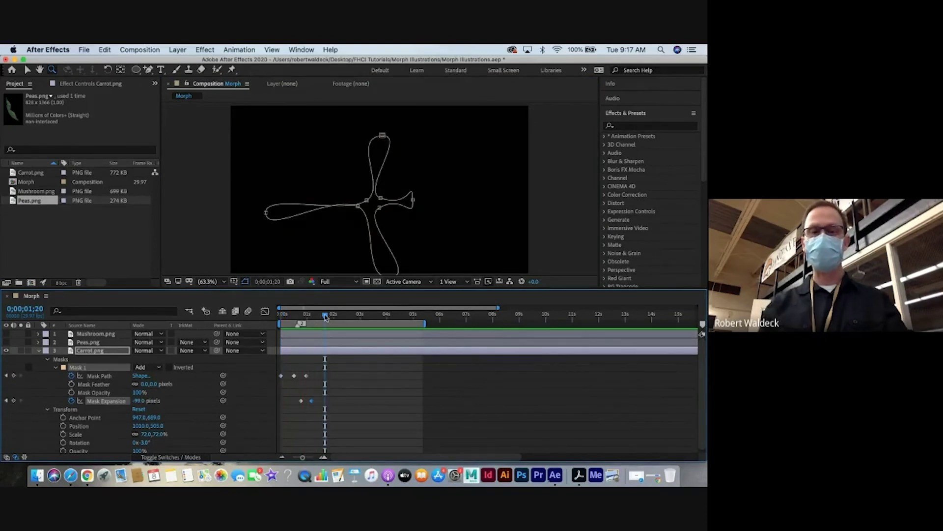
At 0;00;00;27, soften the edges of the carrot's mask by setting Mask Feather to 22 pixels.
{"action": "left_click_drag", "start_coordinate": [325, 316], "coordinate": [304, 317]}
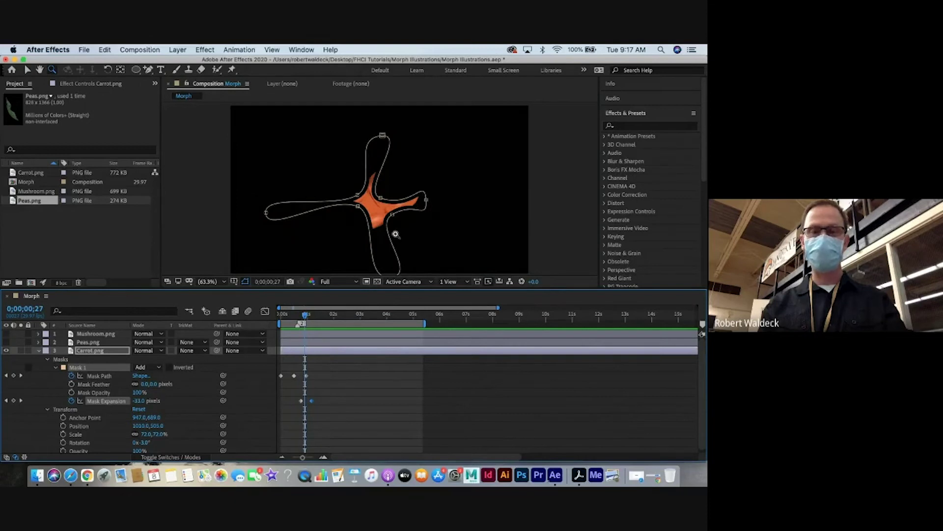
{"action": "scroll", "coordinate": [375, 201], "scroll_direction": "up", "scroll_amount": 4}
{"action": "key", "text": "h"}
{"action": "left_click_drag", "start_coordinate": [375, 143], "coordinate": [396, 252]}
{"action": "key", "text": "z"}
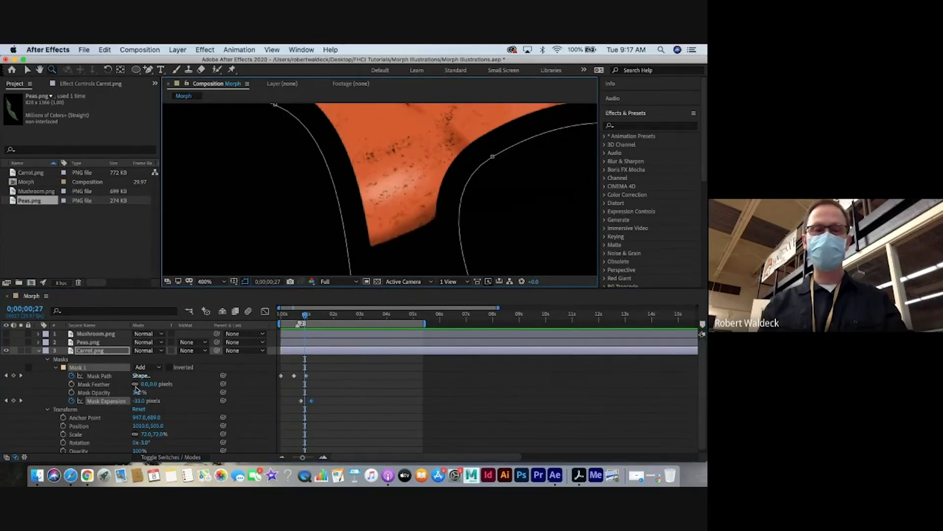
{"action": "left_click_drag", "start_coordinate": [143, 384], "coordinate": [153, 384]}
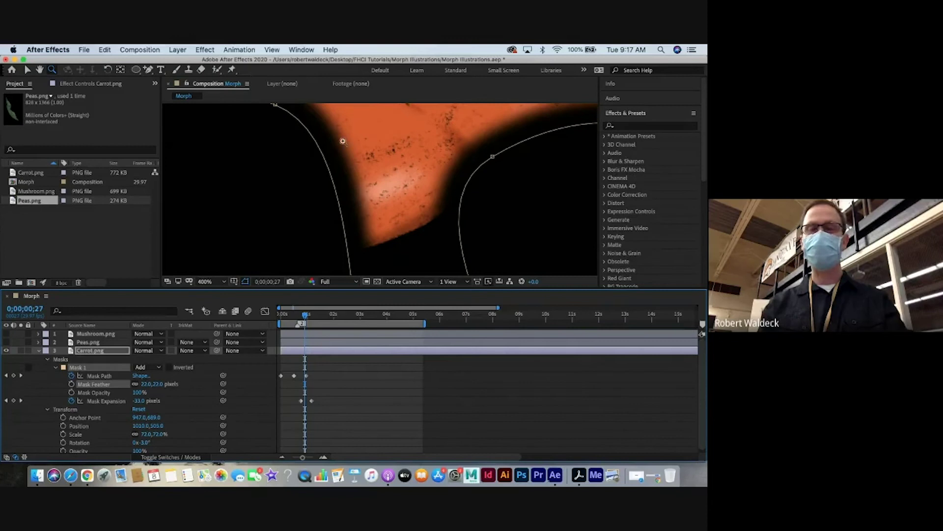
Collapse the Mask 1, Masks and Transform properties of the Carrot.png layer.
{"action": "left_click", "coordinate": [92, 377]}
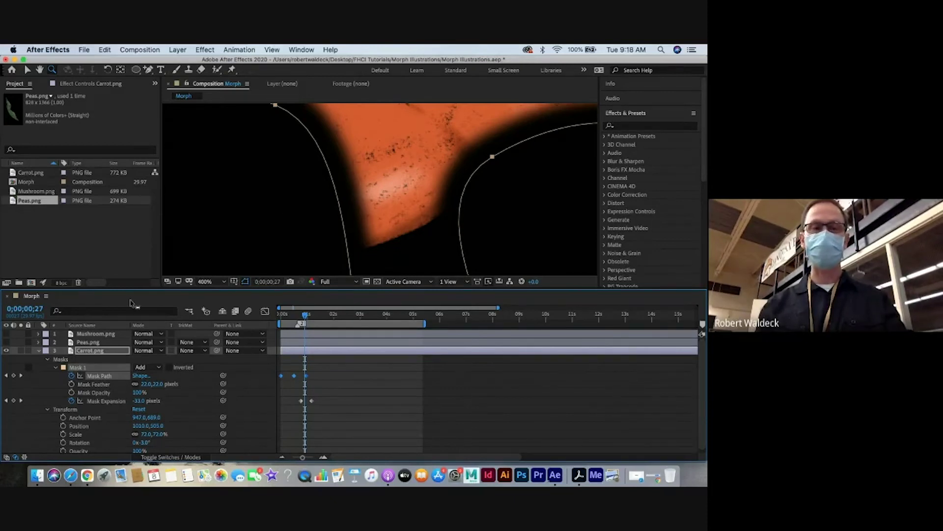
{"action": "left_click", "coordinate": [56, 367]}
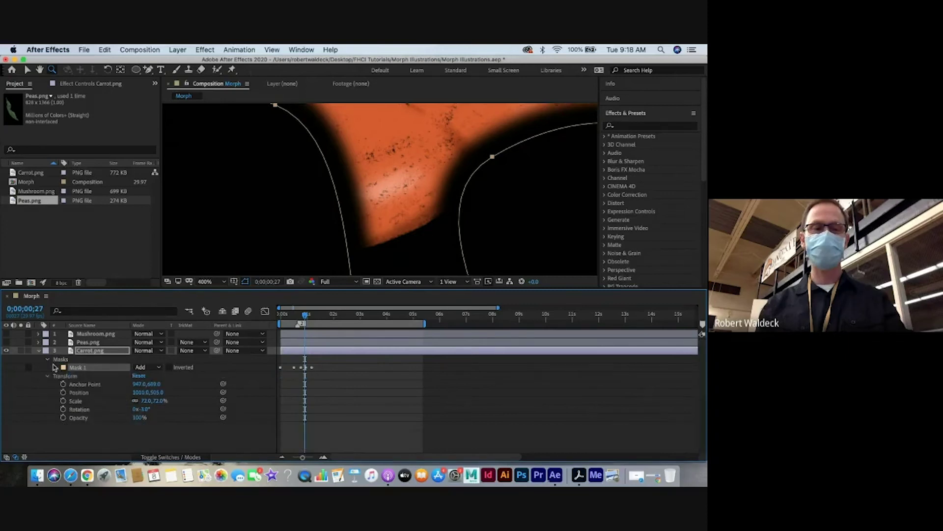
{"action": "left_click", "coordinate": [48, 359]}
{"action": "left_click", "coordinate": [46, 367]}
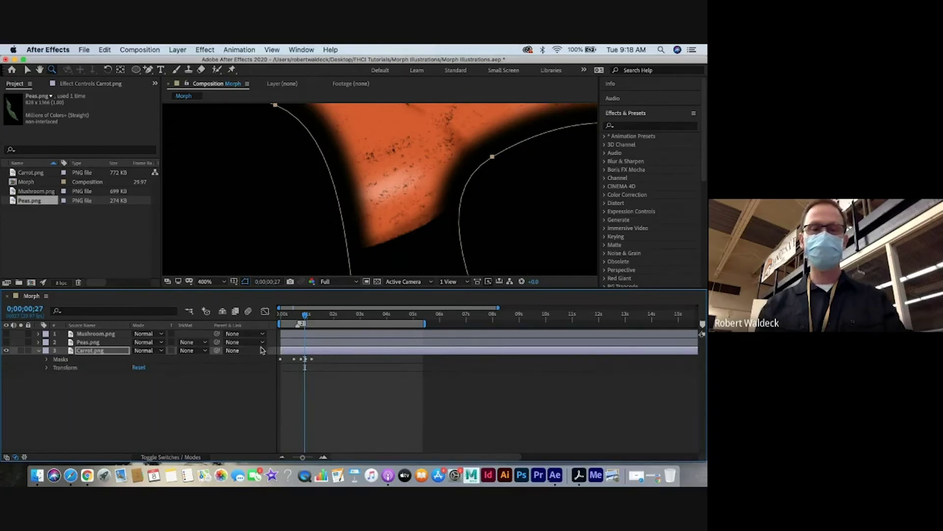
Fit the composition in the viewer and play the feathered carrot animation from 0;00;00;00.
{"action": "left_click", "coordinate": [220, 280]}
{"action": "left_click", "coordinate": [216, 294]}
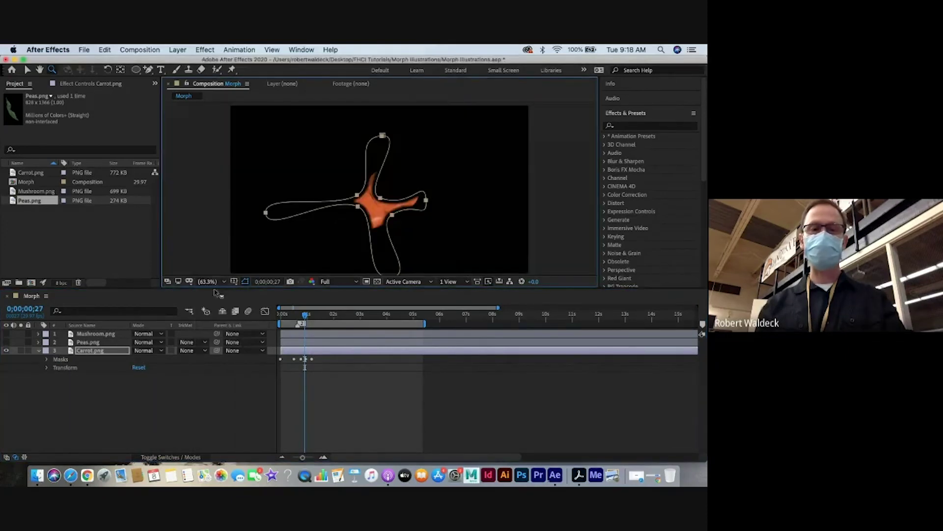
{"action": "left_click_drag", "start_coordinate": [302, 315], "coordinate": [275, 315]}
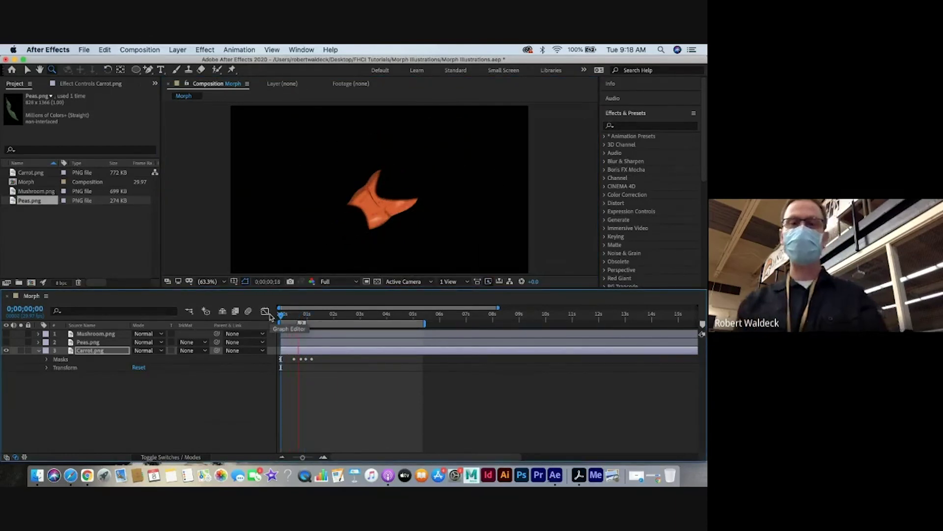
{"action": "key", "text": "space"}
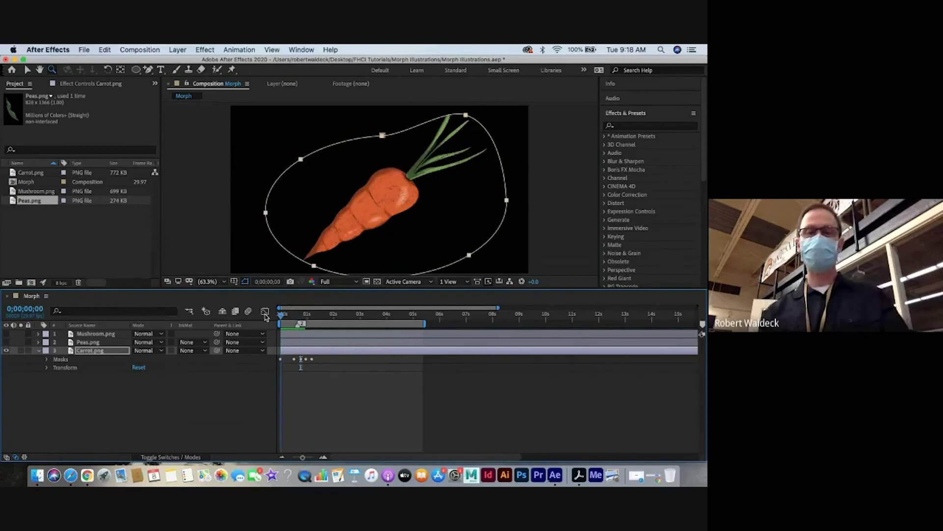
Hide the Carrot.png layer, show Peas.png and Mushroom.png, and play their morph before returning to 0;00;00;00.
{"action": "left_click", "coordinate": [4, 352]}
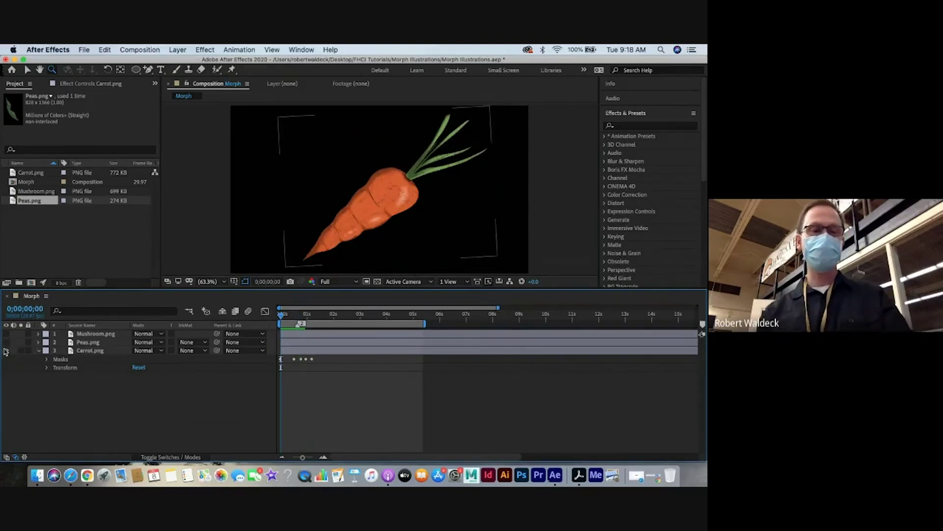
{"action": "left_click", "coordinate": [6, 350]}
{"action": "left_click_drag", "start_coordinate": [6, 342], "coordinate": [6, 333]}
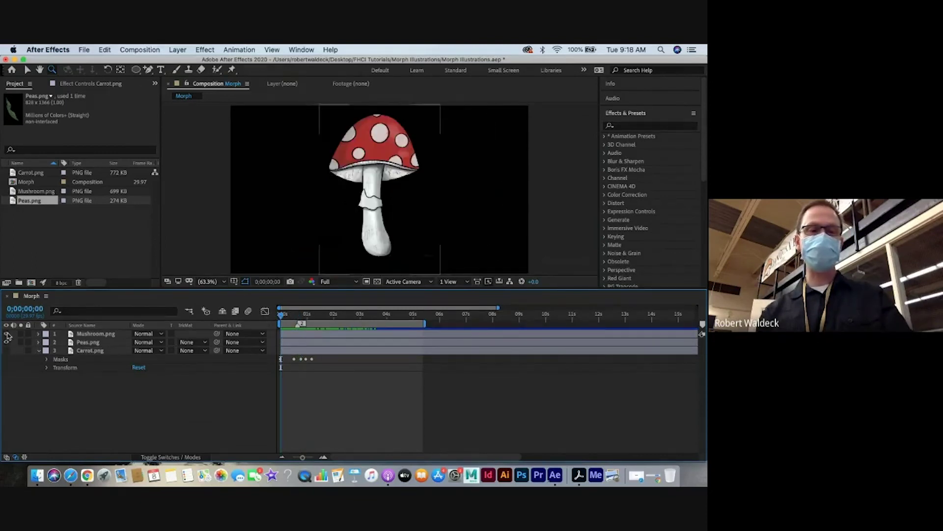
{"action": "key", "text": "space"}
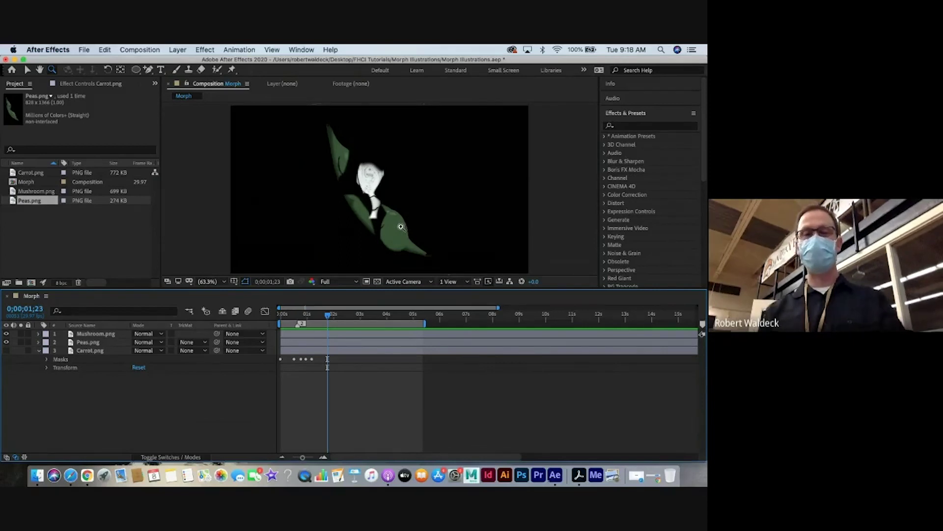
{"action": "left_click_drag", "start_coordinate": [327, 315], "coordinate": [275, 324]}
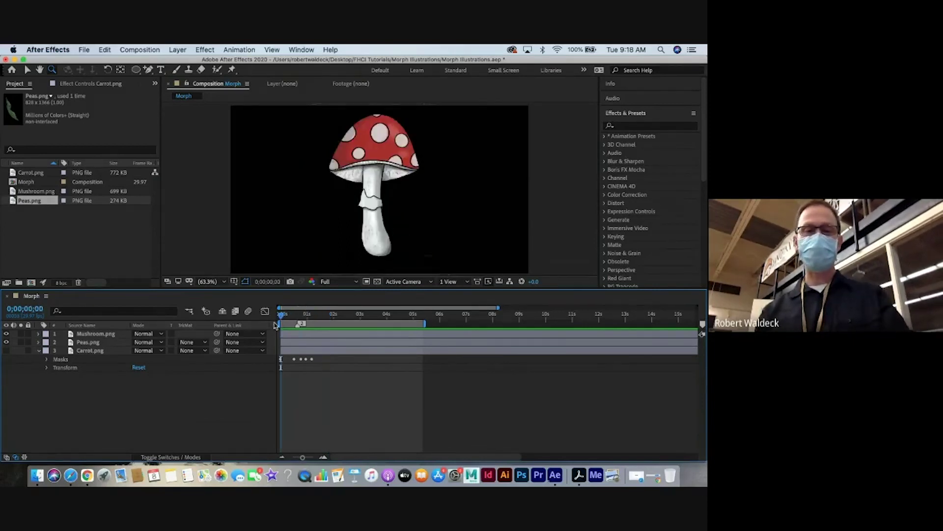
Hide the Peas.png and Mushroom.png layers and make Carrot.png visible again.
{"action": "left_click", "coordinate": [6, 342]}
{"action": "left_click", "coordinate": [6, 334]}
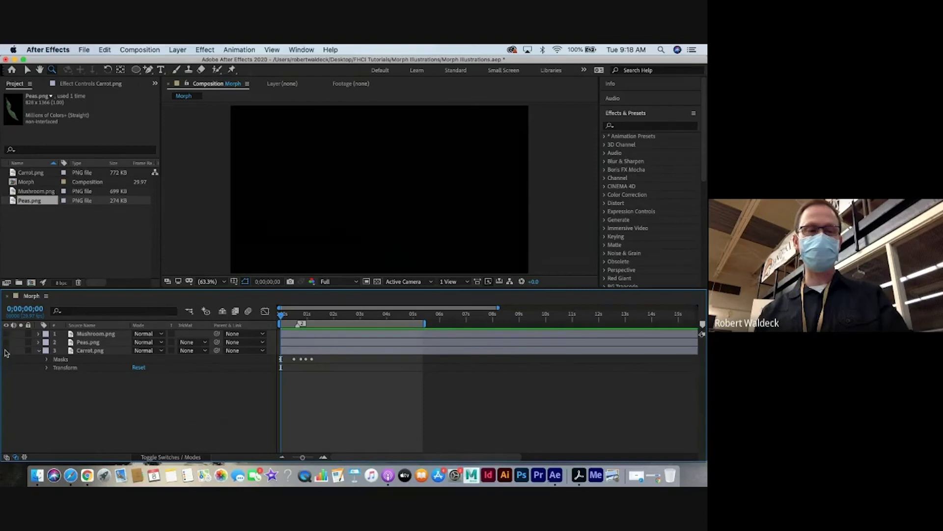
{"action": "left_click", "coordinate": [5, 351]}
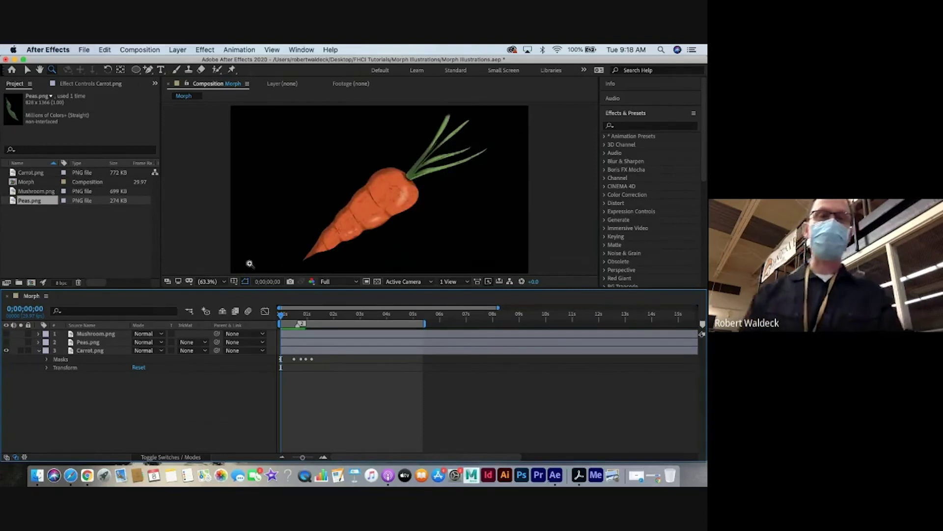
Apply the Bulge distortion effect to the Carrot.png layer.
{"action": "left_click", "coordinate": [202, 50]}
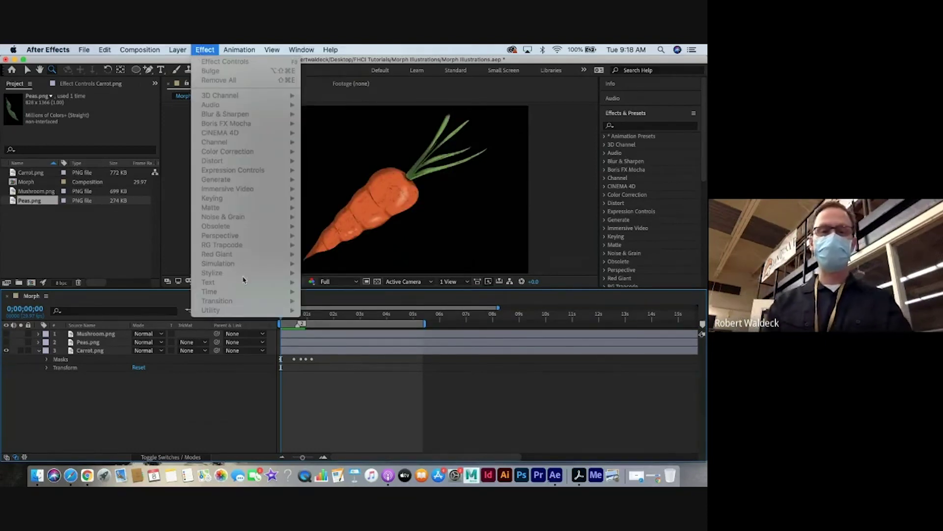
{"action": "left_click", "coordinate": [299, 354]}
{"action": "left_click", "coordinate": [297, 355]}
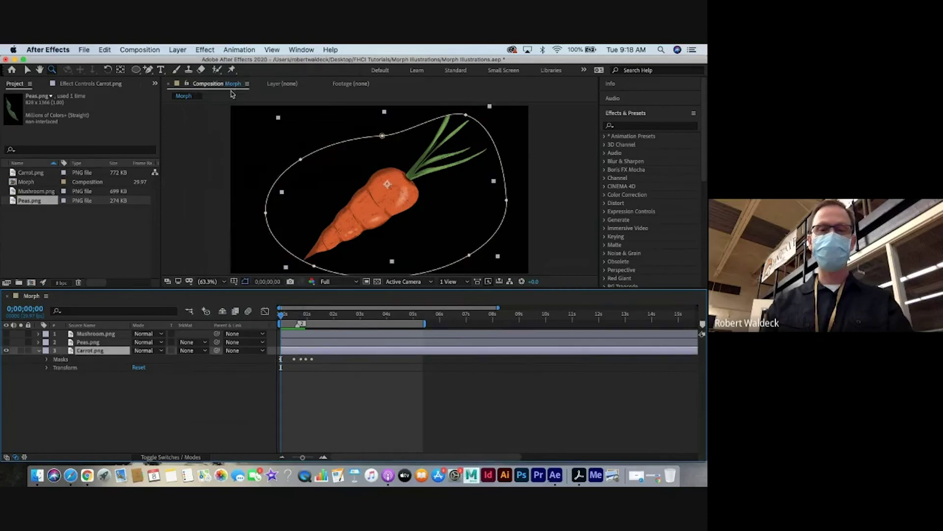
{"action": "left_click", "coordinate": [201, 49]}
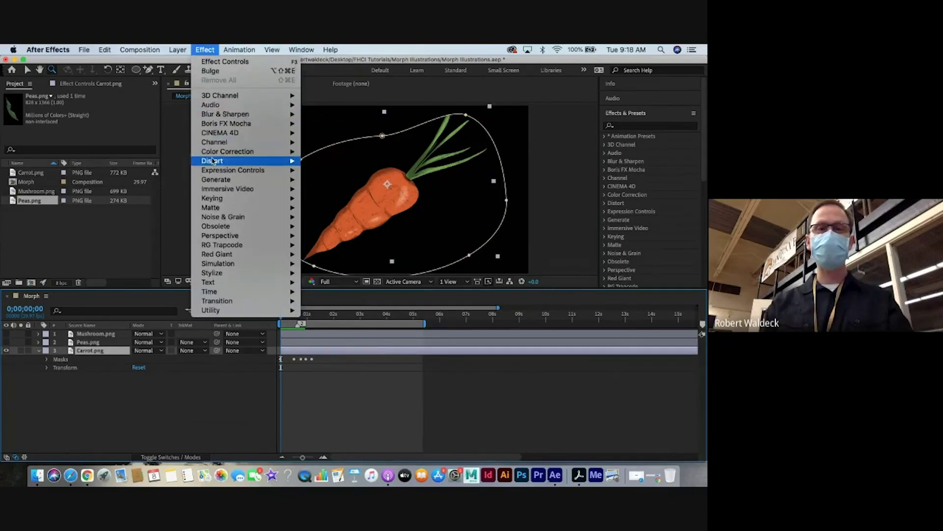
{"action": "mouse_move", "coordinate": [213, 161]}
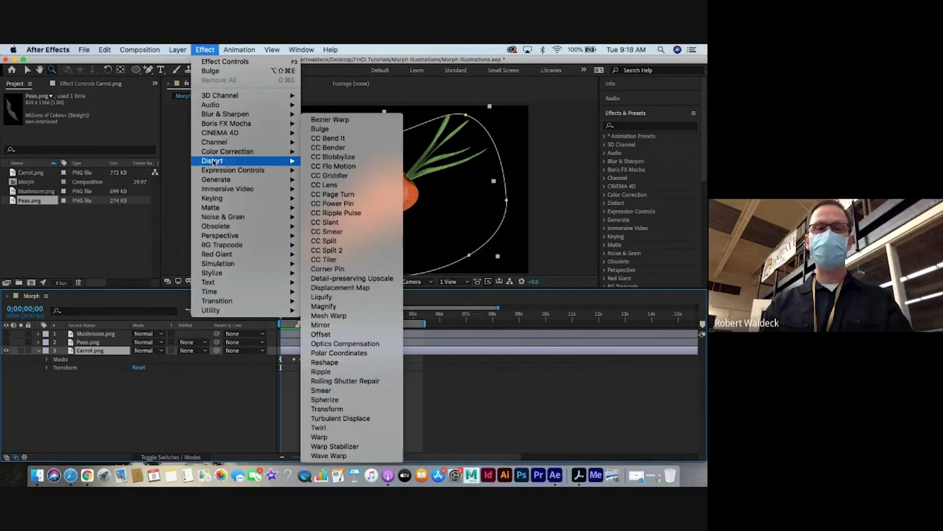
{"action": "left_click", "coordinate": [320, 129]}
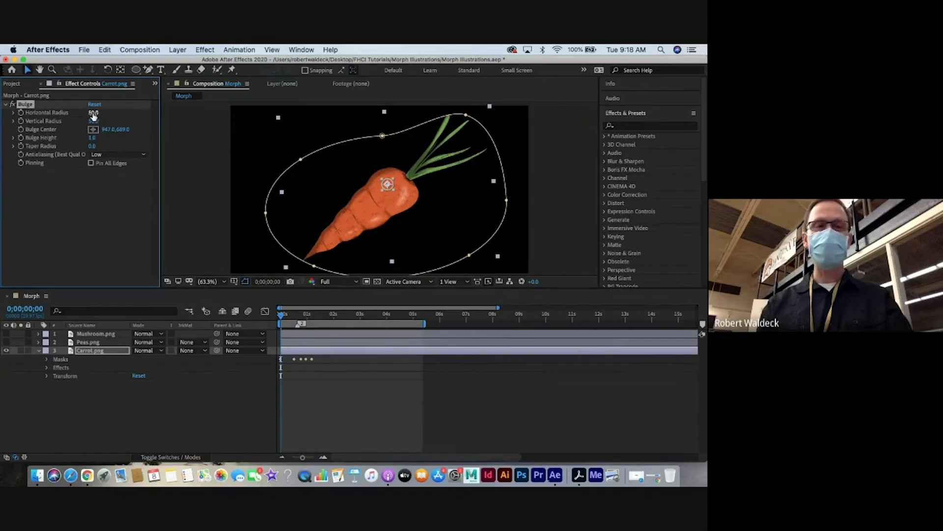
Set the Bulge's Horizontal Radius to 127, Vertical Radius to 233 and Bulge Height to 1.9, and place its centre just outside the carrot's upper-right end.
{"action": "left_click_drag", "start_coordinate": [100, 114], "coordinate": [136, 119]}
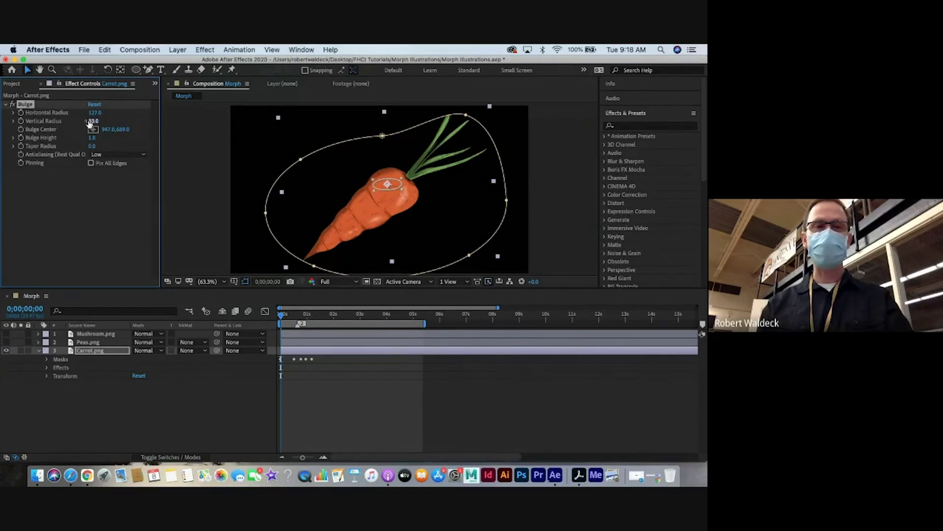
{"action": "left_click_drag", "start_coordinate": [93, 120], "coordinate": [176, 121]}
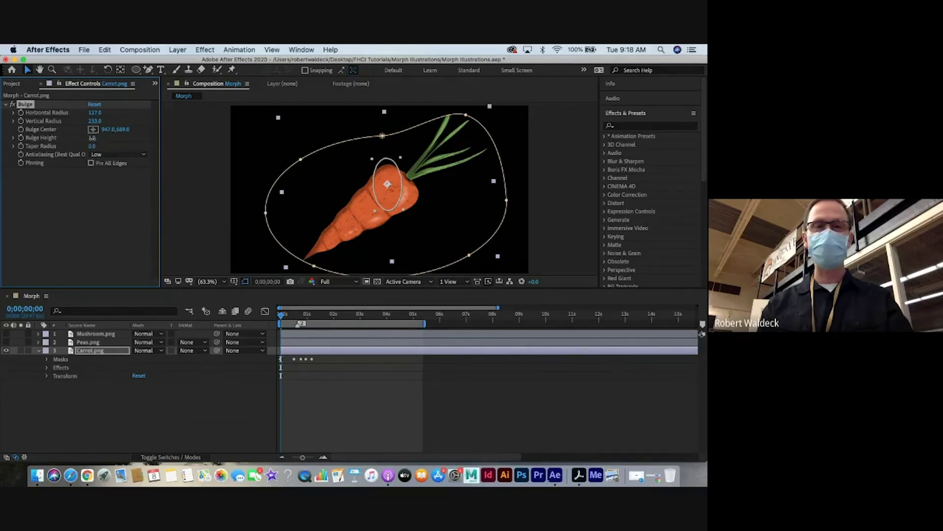
{"action": "left_click_drag", "start_coordinate": [92, 138], "coordinate": [136, 143]}
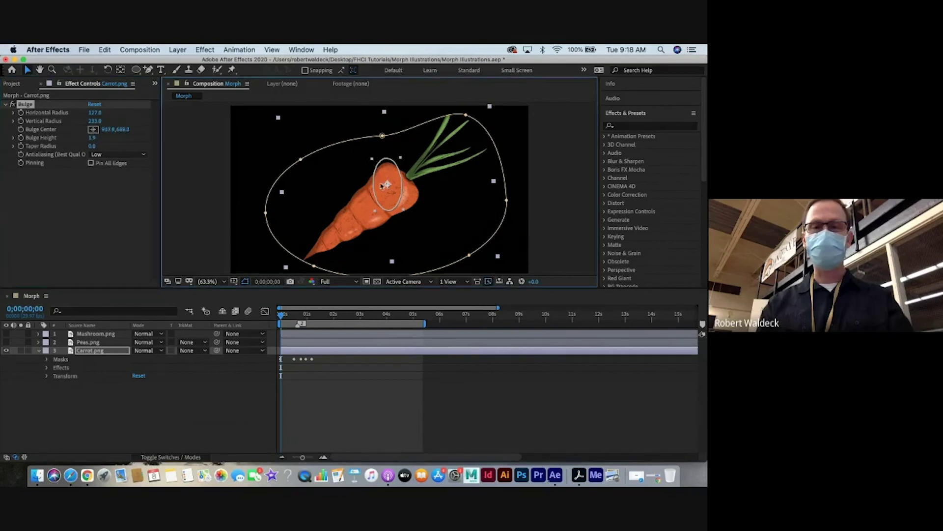
{"action": "mouse_move", "coordinate": [388, 184]}
{"action": "left_mouse_down"}
{"action": "mouse_move", "coordinate": [366, 183]}
{"action": "mouse_move", "coordinate": [355, 208]}
{"action": "mouse_move", "coordinate": [303, 254]}
{"action": "mouse_move", "coordinate": [388, 184]}
{"action": "left_mouse_up"}
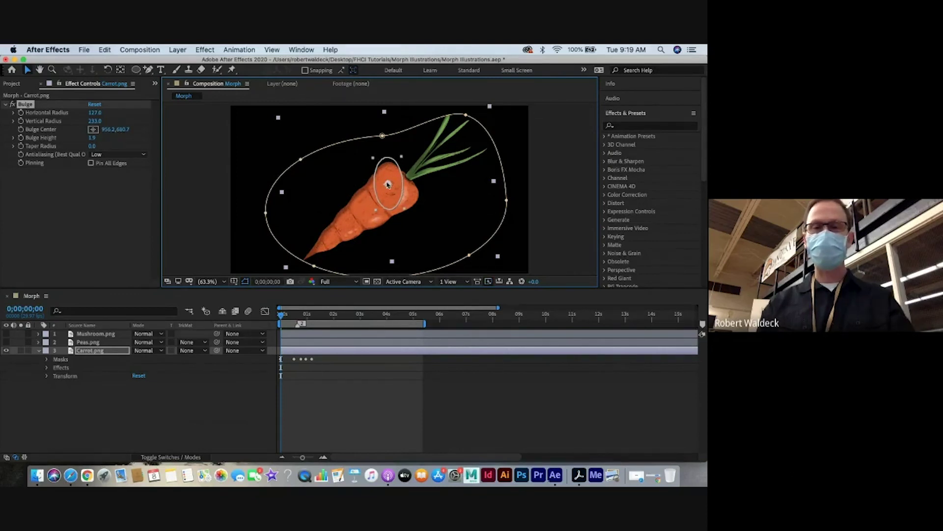
{"action": "left_click_drag", "start_coordinate": [387, 184], "coordinate": [427, 196]}
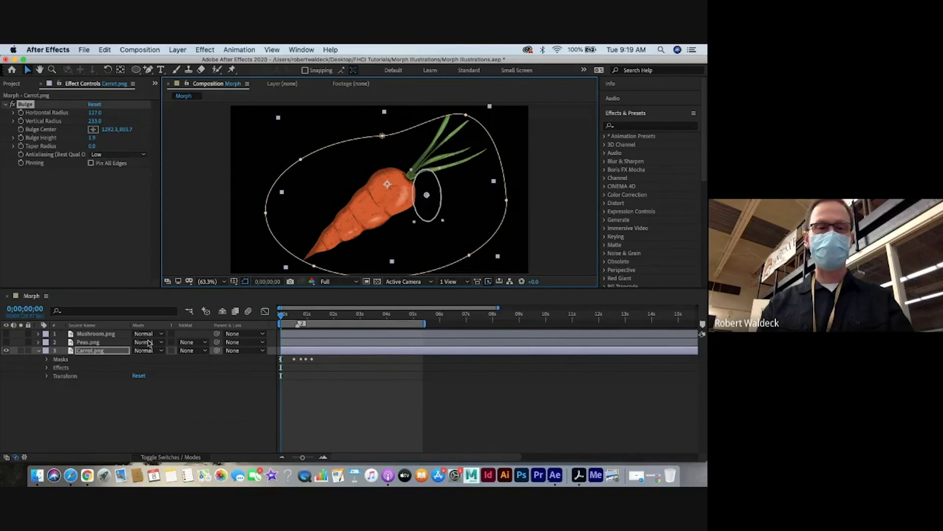
Keyframe Bulge Center at 0;00;00;00, move it beyond the carrot's tip to 312.3, 1235.5 at 0;00;00;08, and shift that second keyframe slightly later.
{"action": "left_click", "coordinate": [46, 368]}
{"action": "left_click", "coordinate": [55, 377]}
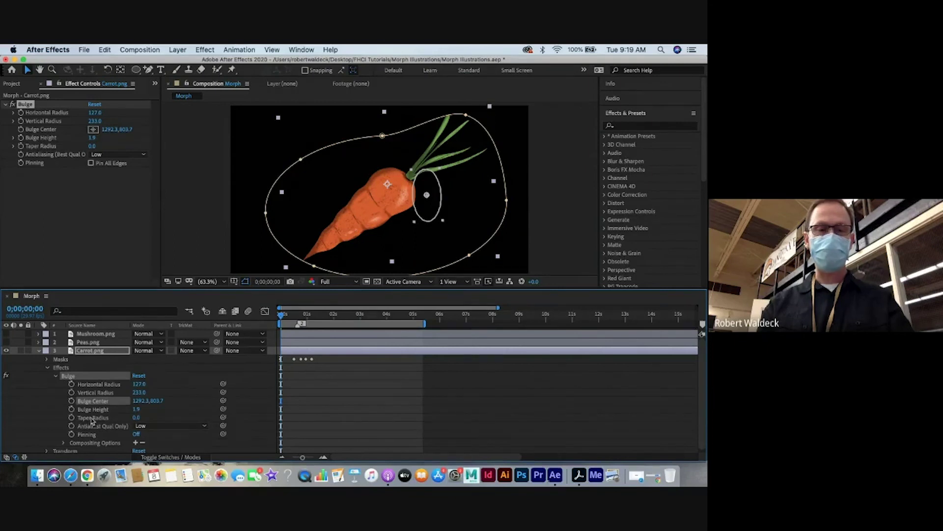
{"action": "left_click", "coordinate": [71, 401]}
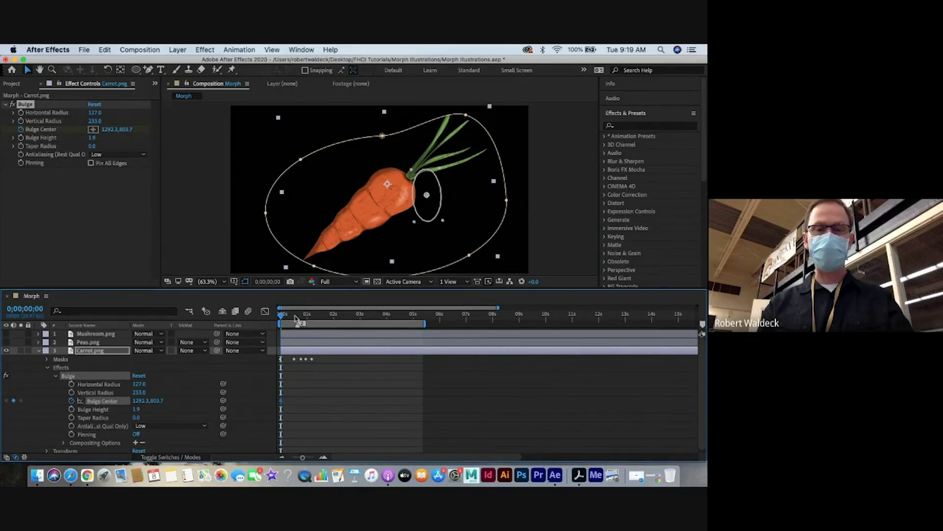
{"action": "left_click_drag", "start_coordinate": [296, 318], "coordinate": [287, 314]}
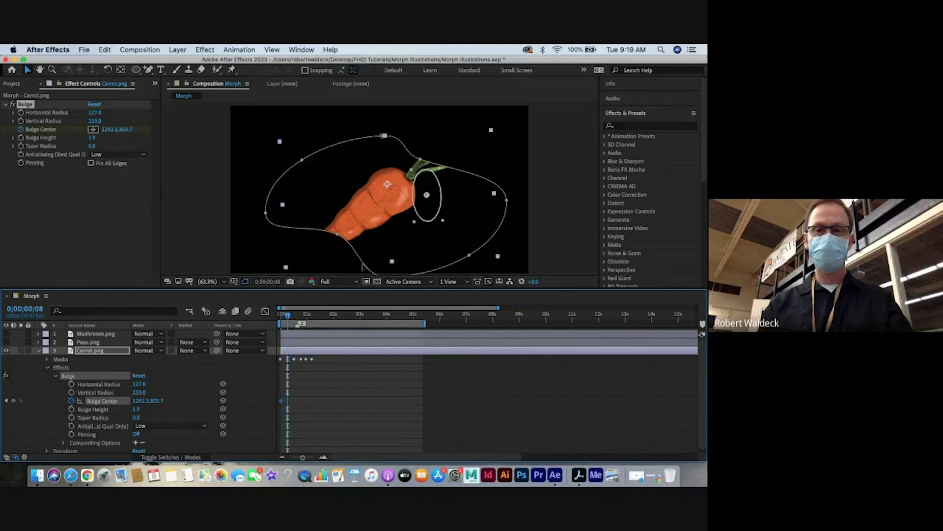
{"action": "left_click_drag", "start_coordinate": [431, 195], "coordinate": [319, 249]}
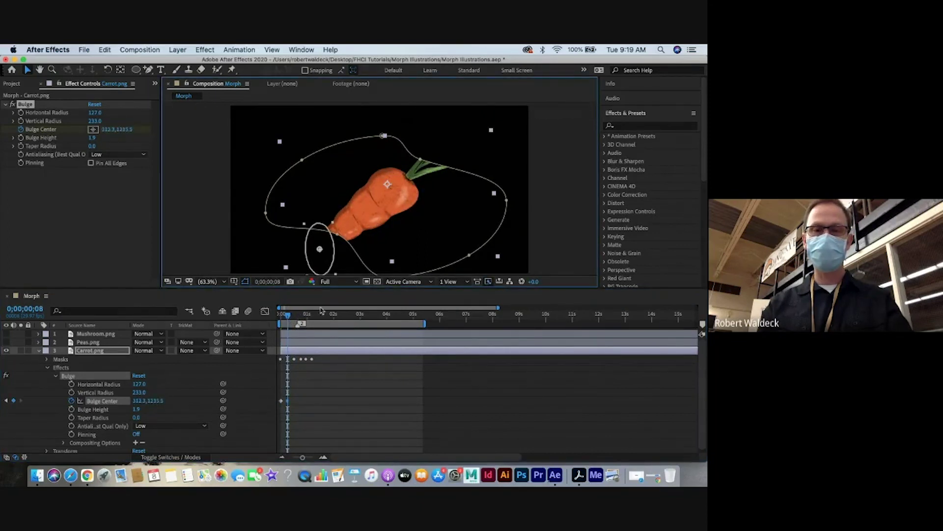
{"action": "left_click_drag", "start_coordinate": [288, 400], "coordinate": [291, 400]}
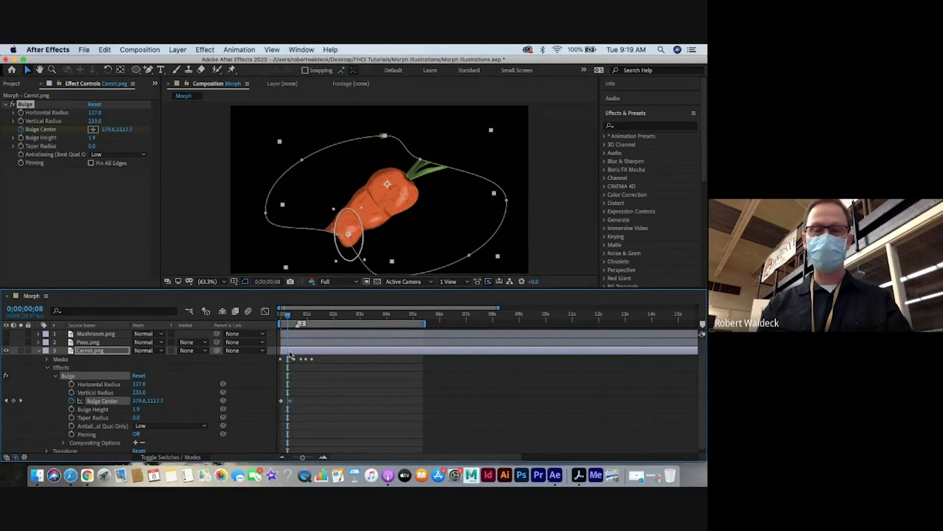
Play the carrot's bulge animation from 0;00;00;00 and stop at 0;00;00;14.
{"action": "left_click_drag", "start_coordinate": [287, 317], "coordinate": [273, 319]}
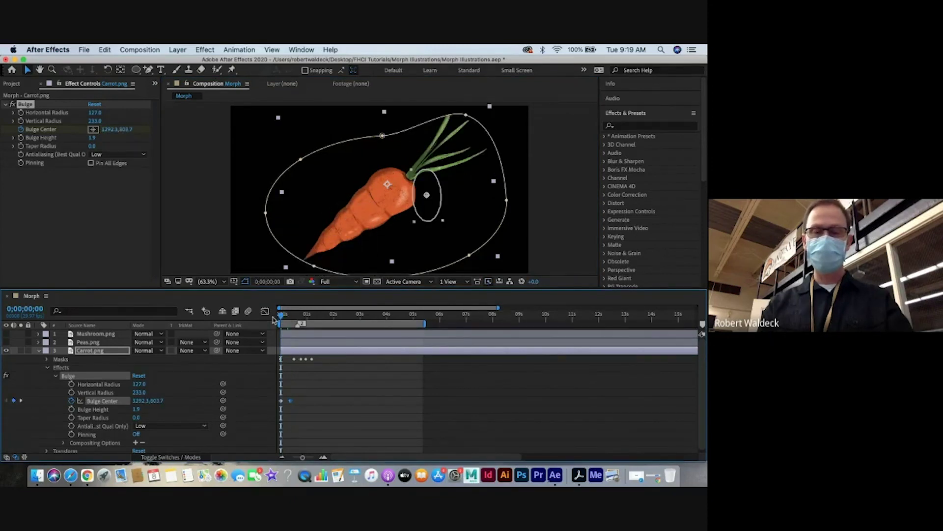
{"action": "key", "text": "space"}
{"action": "key", "text": "space"}
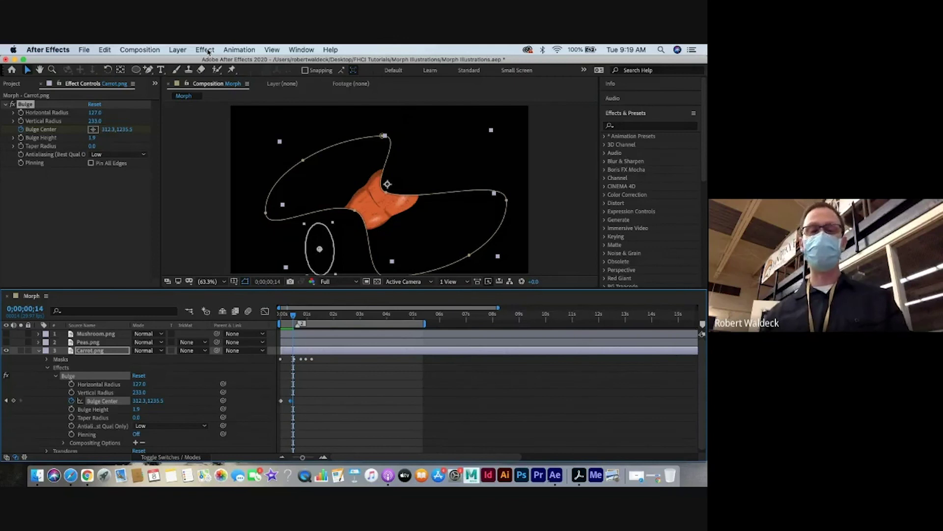
Collapse and hide the Carrot.png layer, and show Peas.png and Mushroom.png at 0;00;00;00.
{"action": "left_click", "coordinate": [40, 351]}
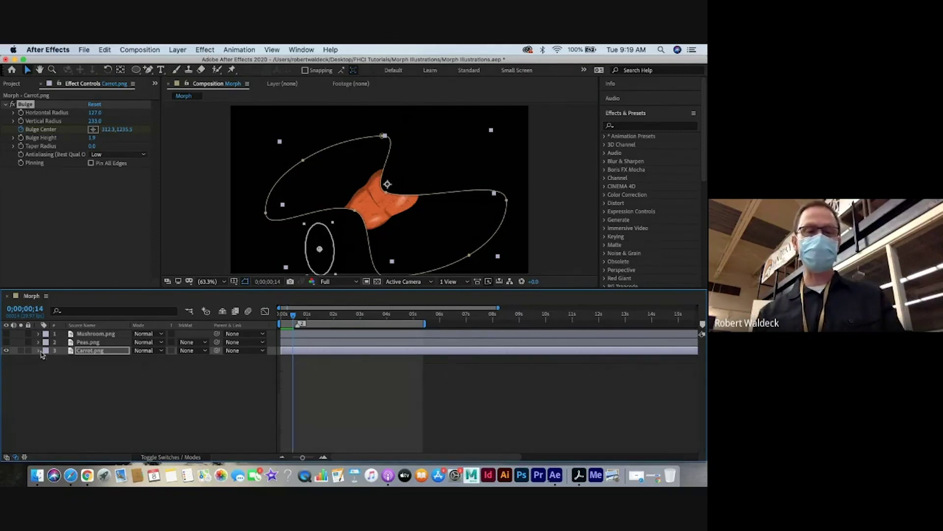
{"action": "left_click", "coordinate": [6, 351]}
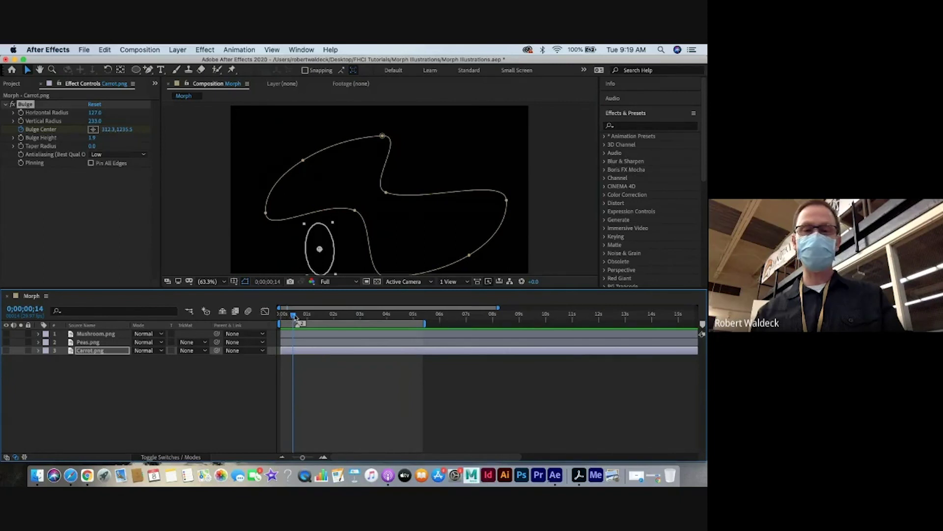
{"action": "left_click_drag", "start_coordinate": [295, 317], "coordinate": [275, 318]}
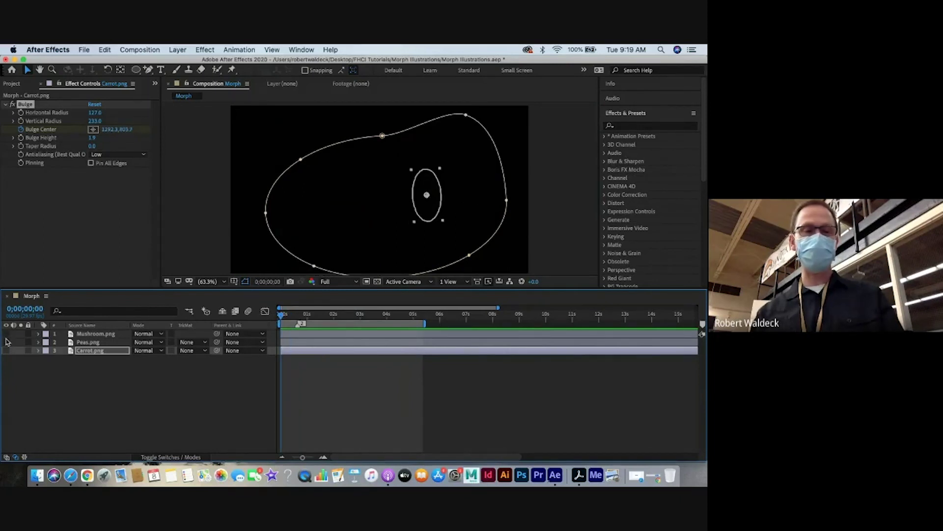
{"action": "left_click", "coordinate": [6, 341]}
{"action": "left_click", "coordinate": [5, 333]}
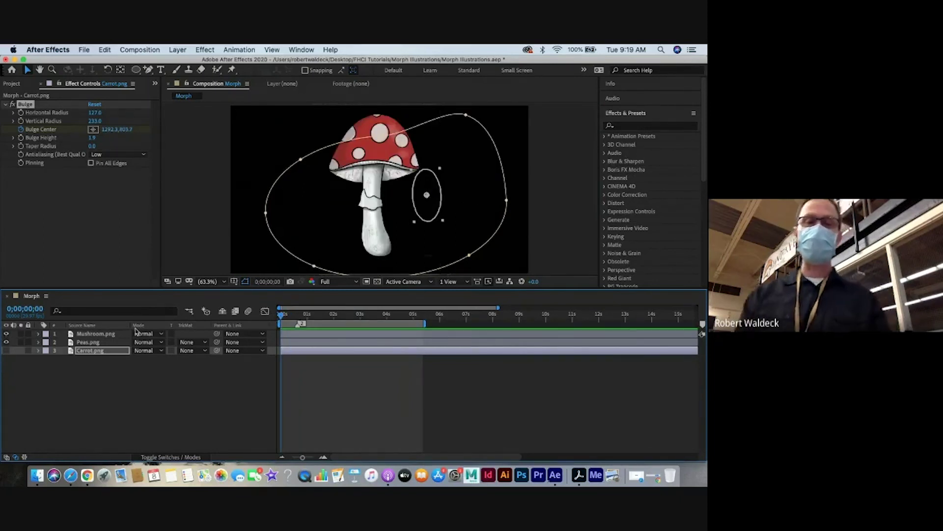
Examine the Bulge settings and masks of the Mushroom.png and Peas.png layers, and play the morph between them.
{"action": "left_click", "coordinate": [96, 342]}
{"action": "left_click", "coordinate": [96, 334]}
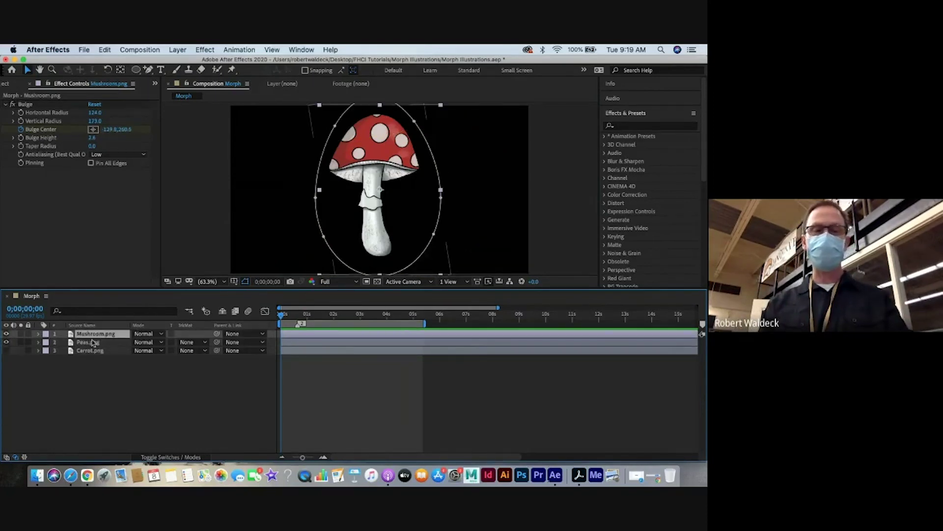
{"action": "left_click", "coordinate": [92, 343]}
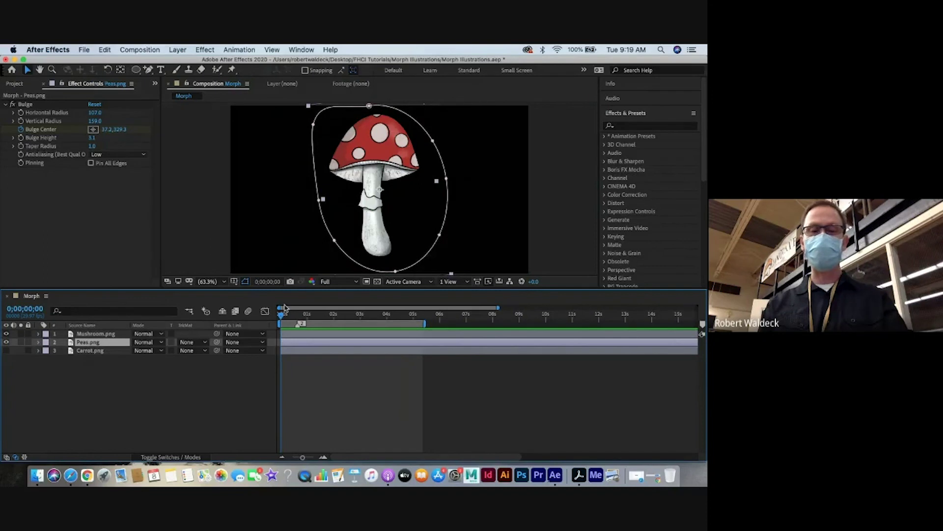
{"action": "key", "text": "space"}
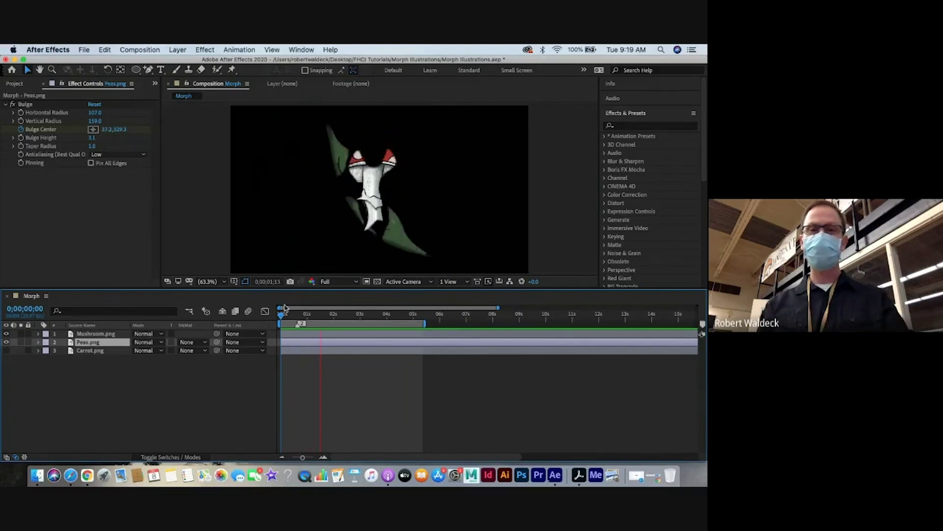
{"action": "key", "text": "space"}
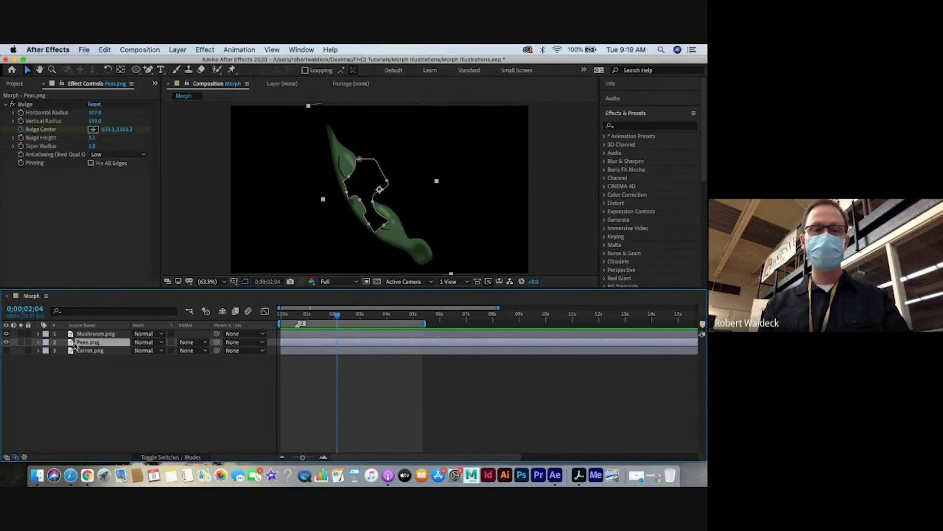
Shift the Peas.png layer about half a second later in the timeline and preview the morph from 0;00;00;00.
{"action": "left_click_drag", "start_coordinate": [293, 346], "coordinate": [308, 344]}
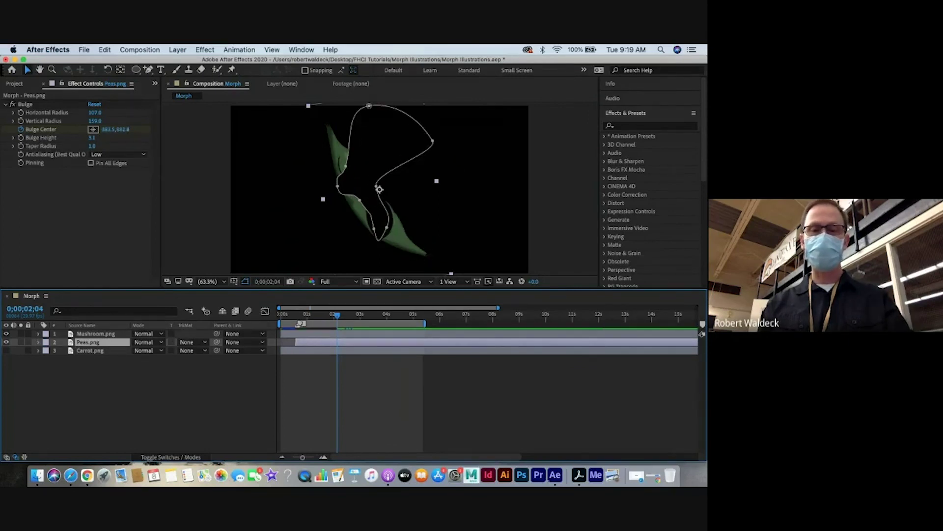
{"action": "left_click_drag", "start_coordinate": [338, 313], "coordinate": [259, 319]}
{"action": "key", "text": "space"}
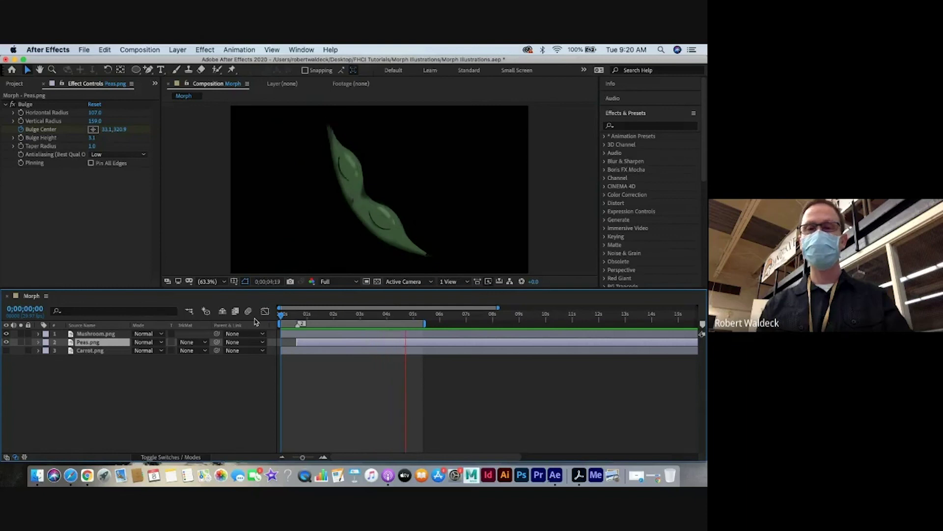
{"action": "key", "text": "space"}
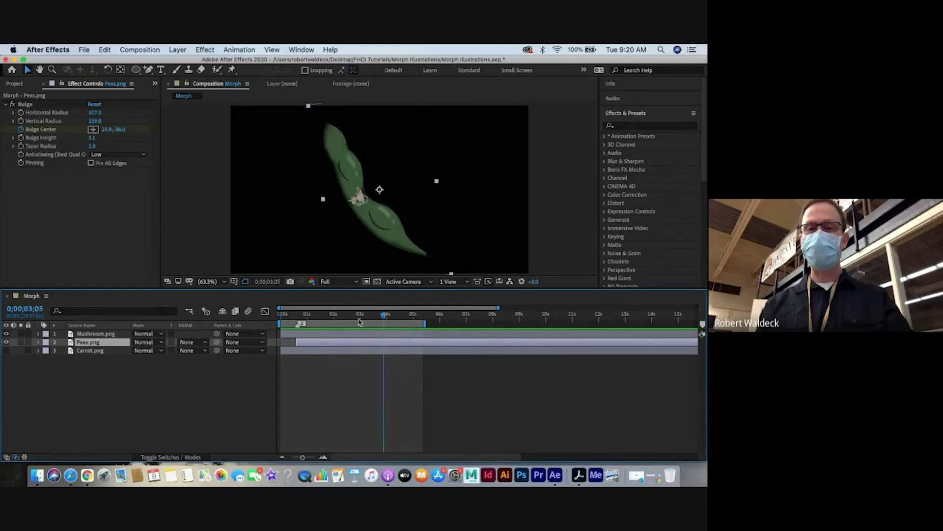